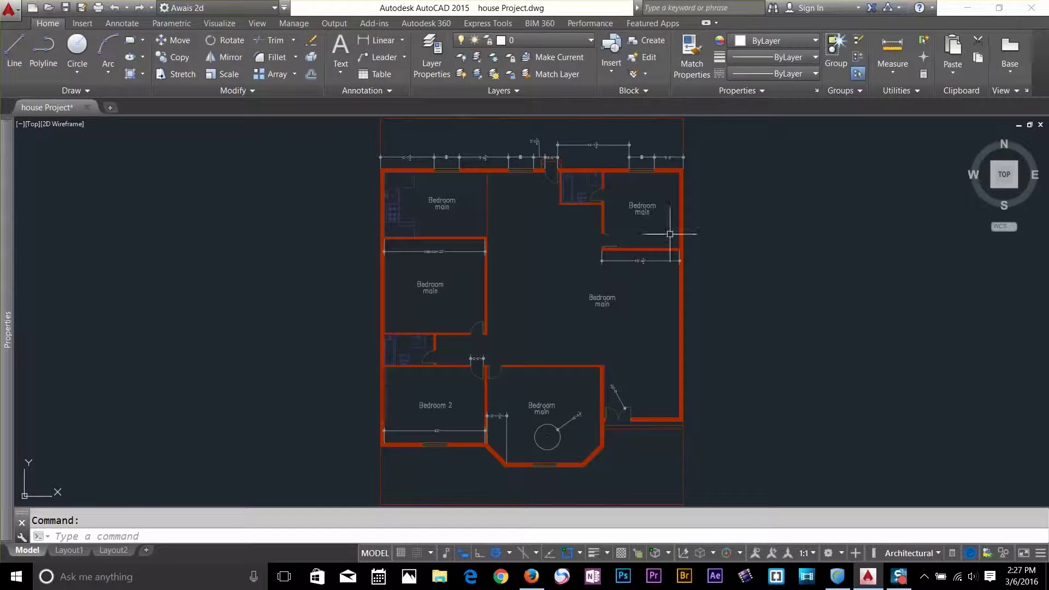
- Use Layer Off to turn off the dimension and 2d door layers by picking a dimension line and a door arc
left_click(520, 91)
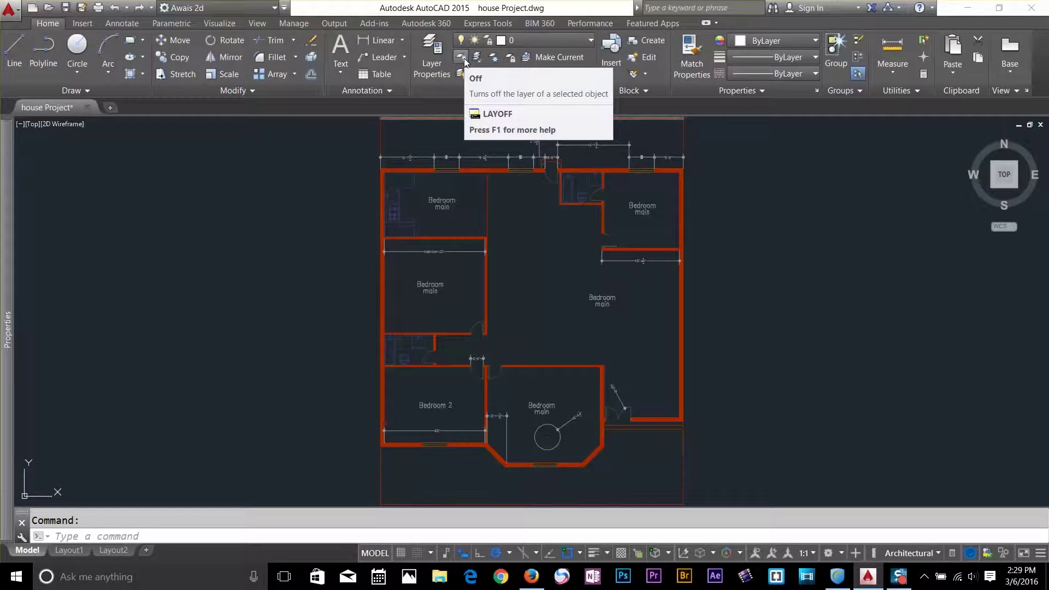
left_click(464, 57)
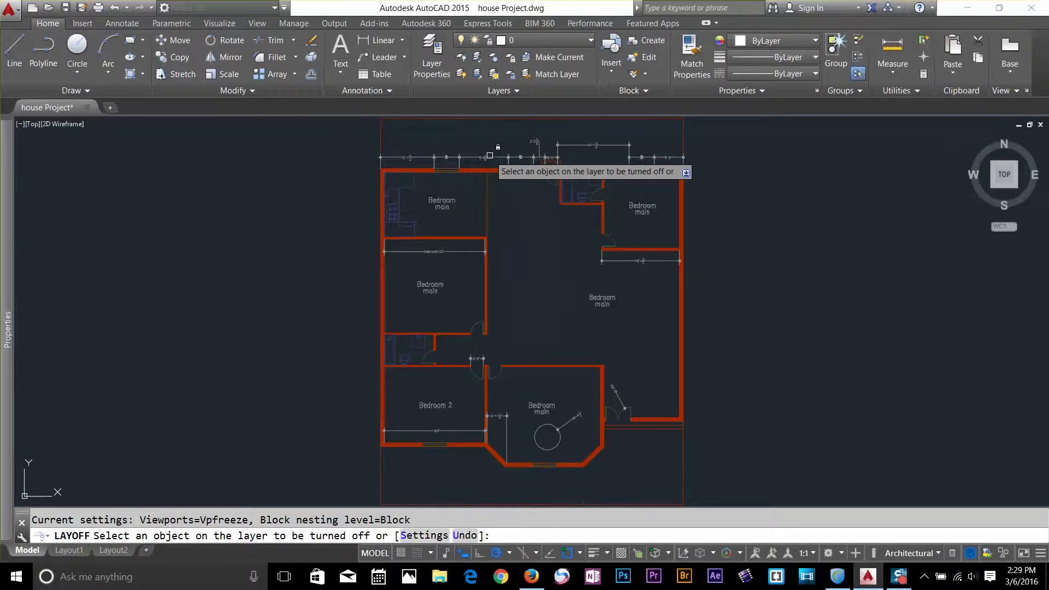
left_click(484, 156)
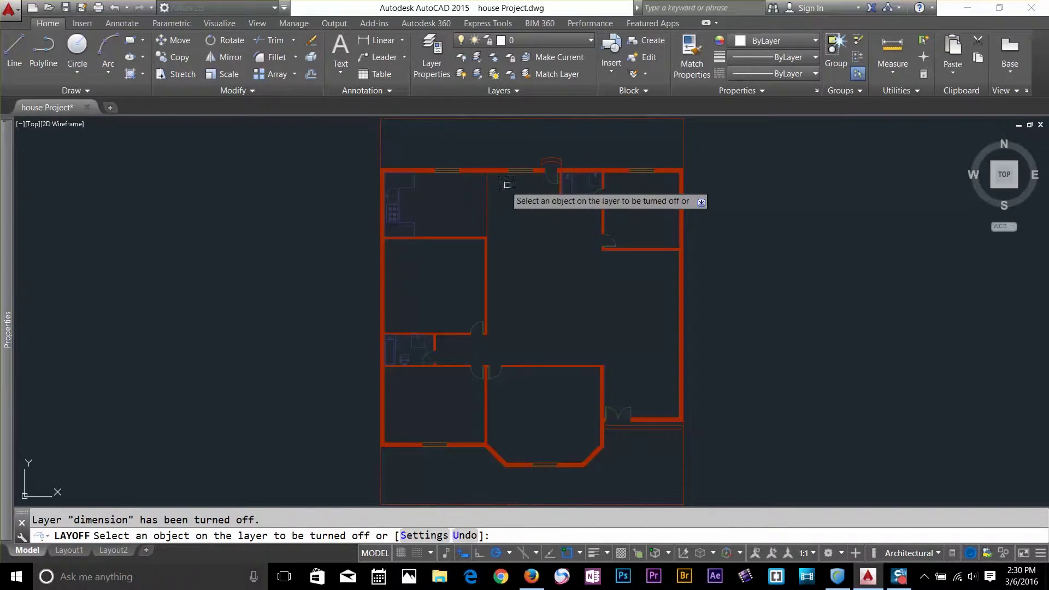
left_click(550, 181)
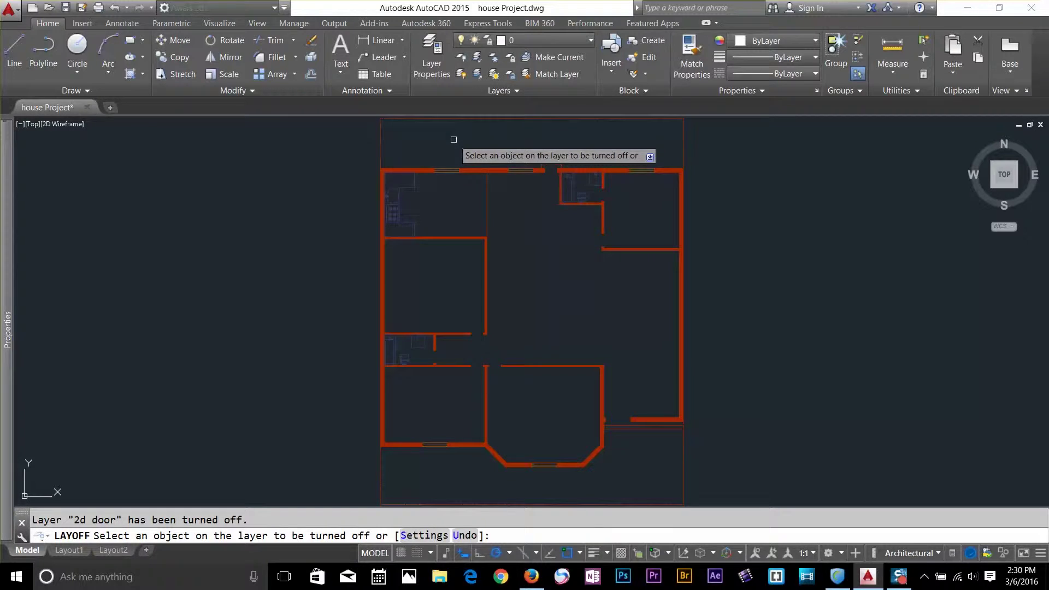
key("Escape")
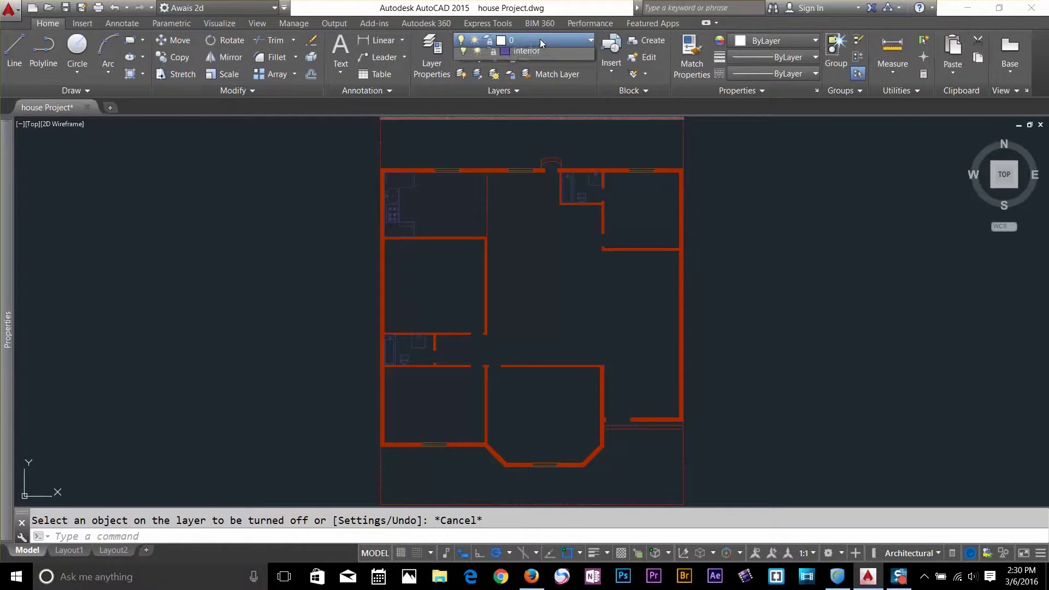
- Toggle the 2d door and dimension layers in the Layer list, then turn all layers on
left_click(540, 41)
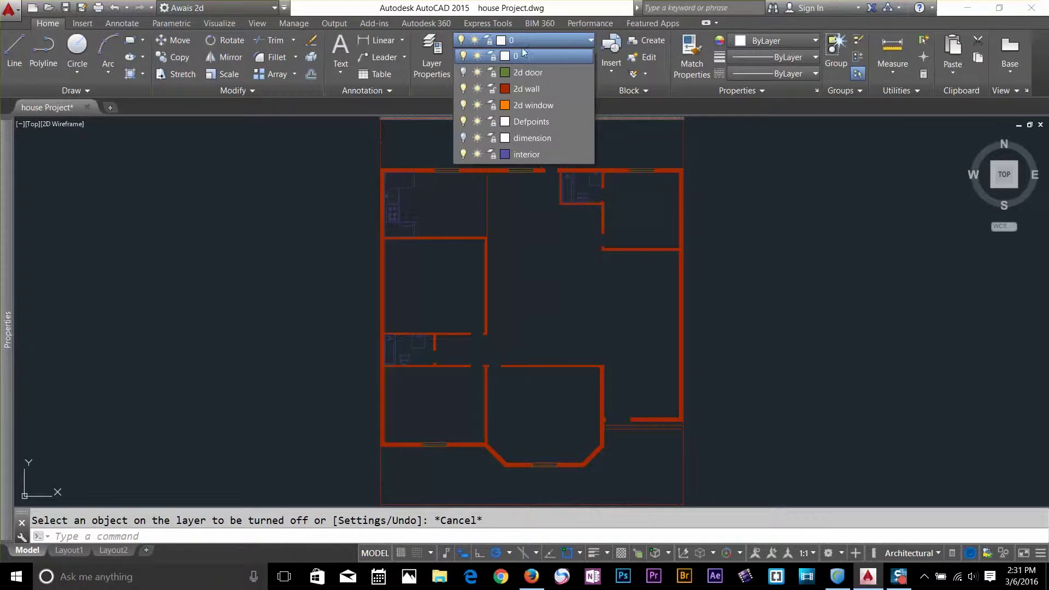
left_click(464, 73)
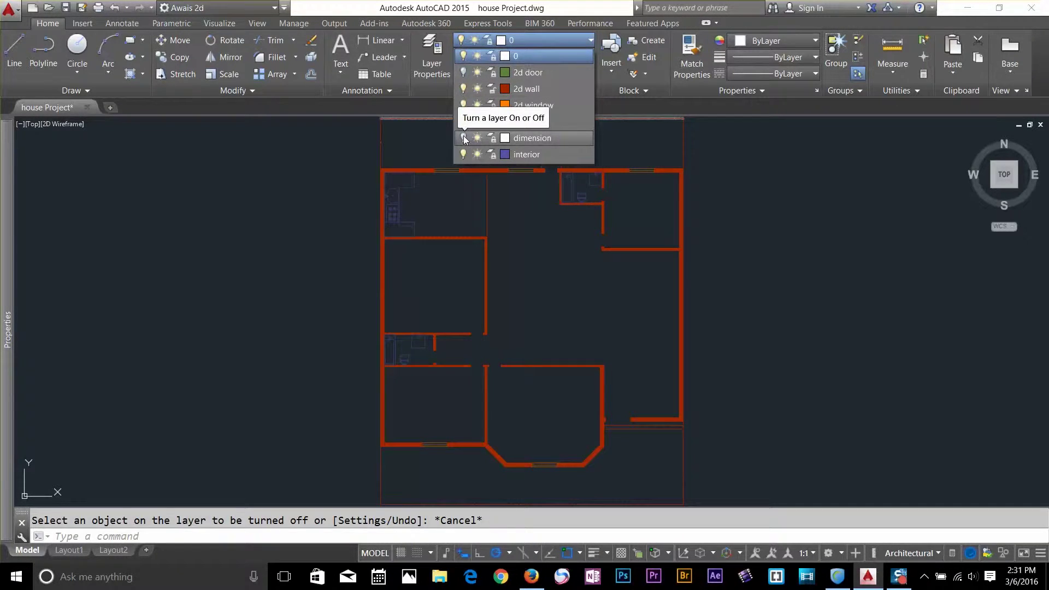
left_click(464, 139)
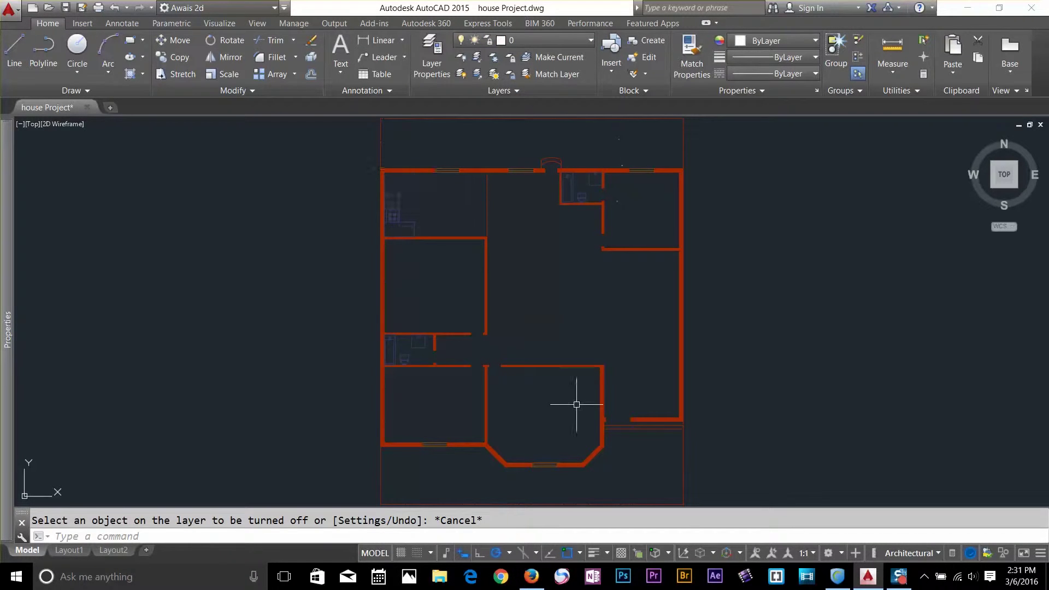
left_click(461, 75)
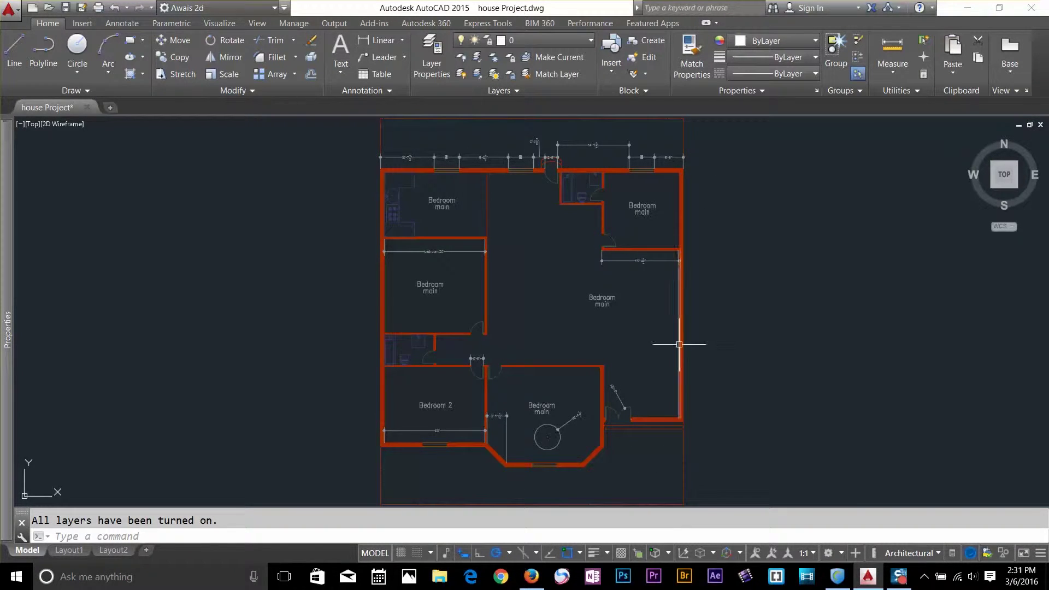
left_click(494, 58)
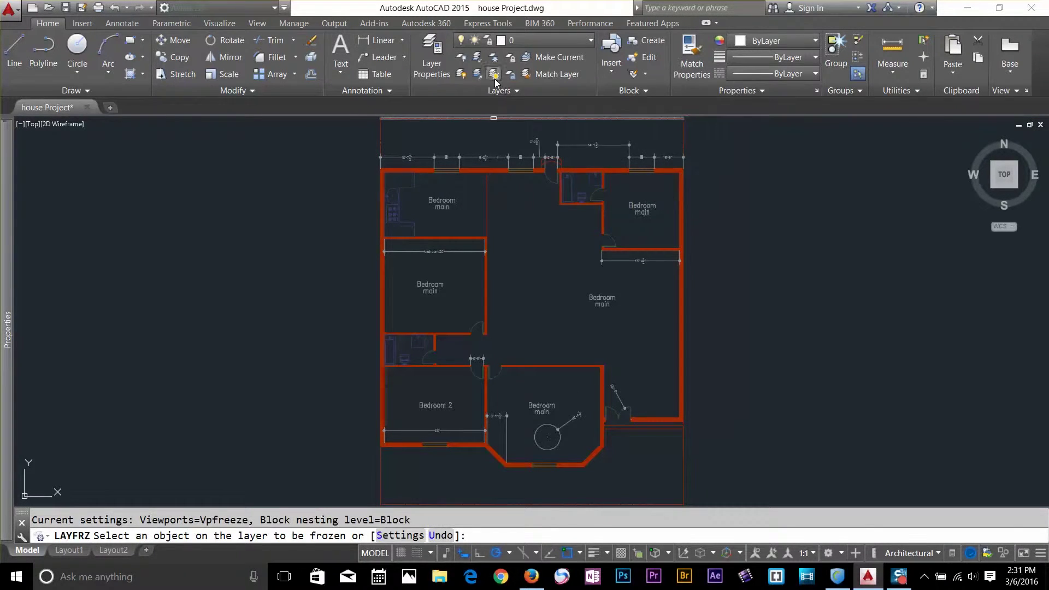
left_click(499, 158)
left_click(501, 171)
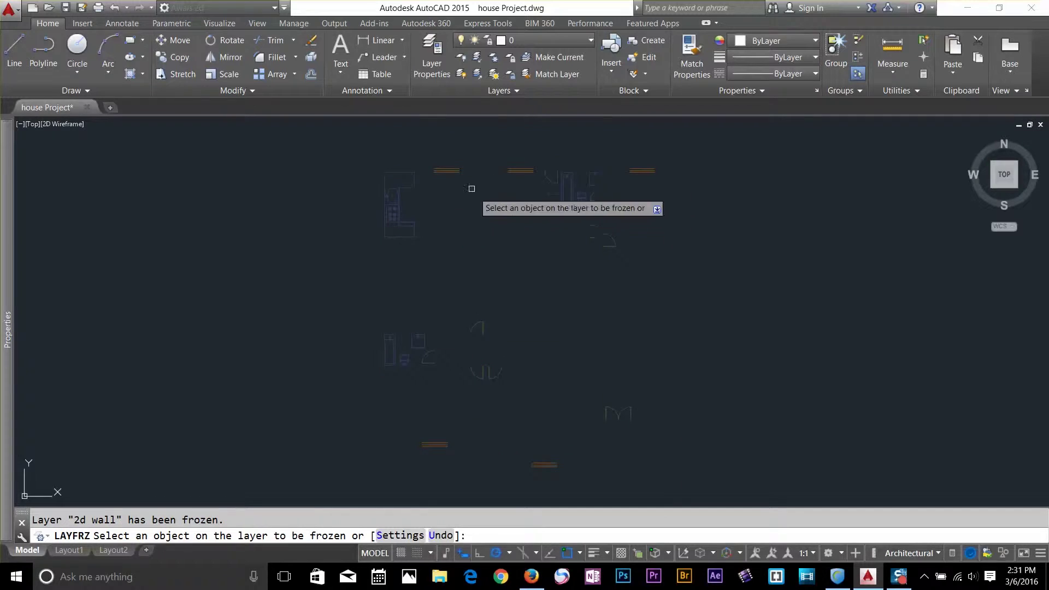
left_click(457, 170)
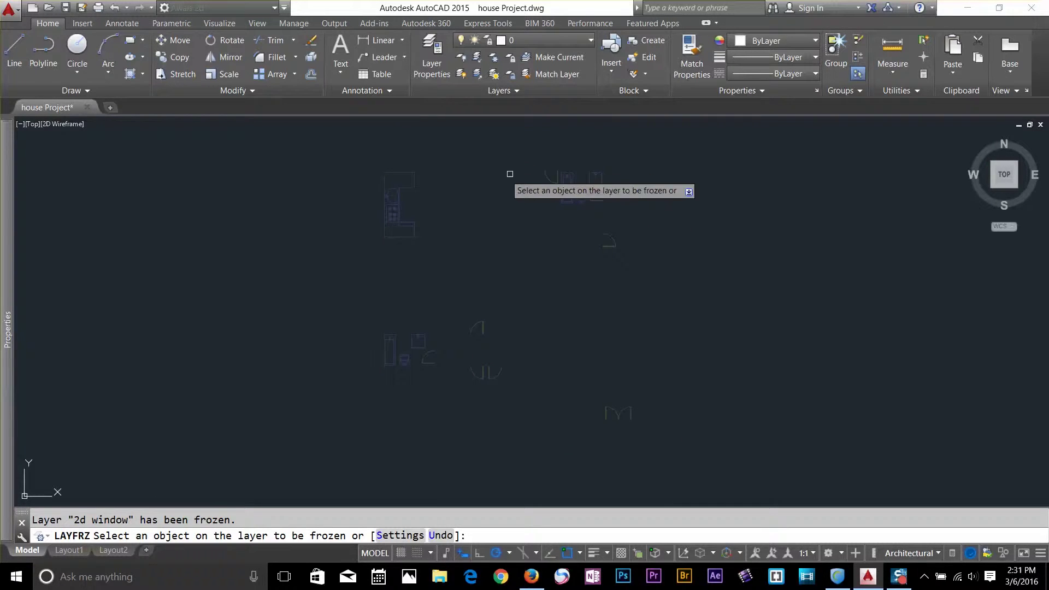
left_click(497, 76)
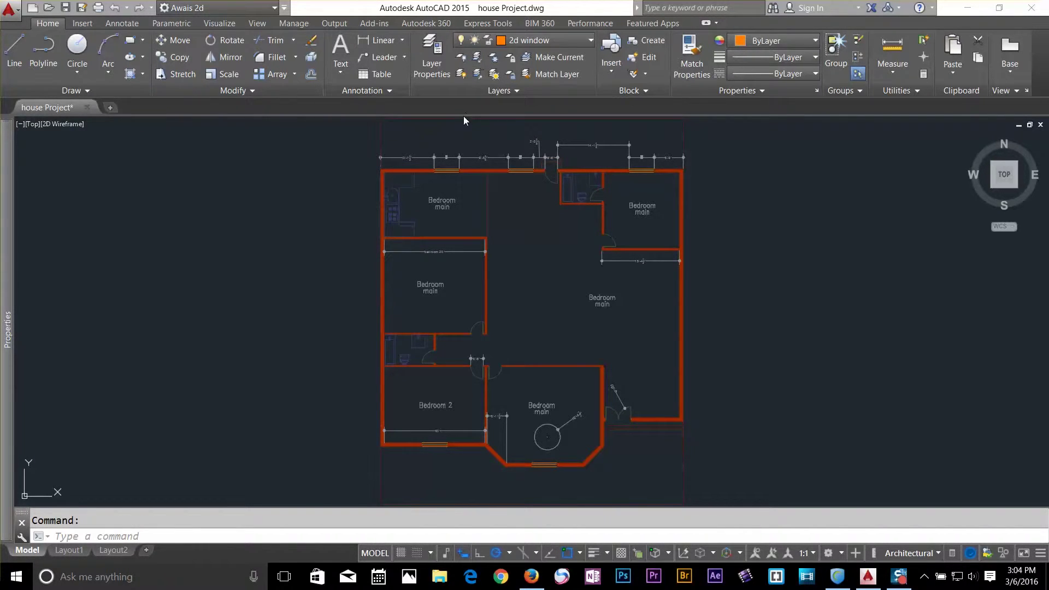
- Zoom extents, then isolate the 2d window layer by picking the 5' window in the top wall
type("z")
key("Return")
type("e")
key("Return")
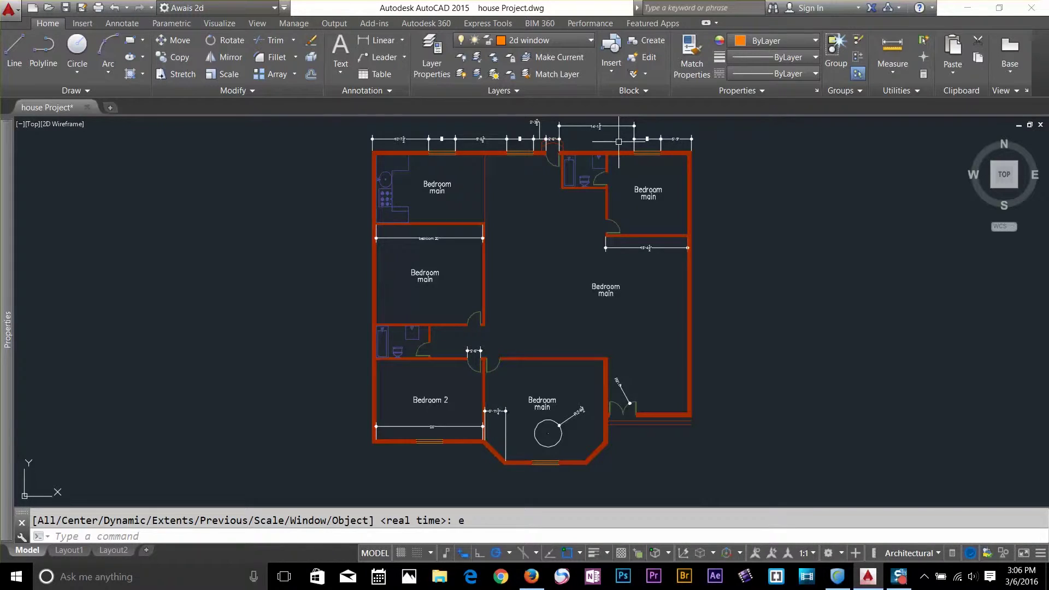
scroll(606, 145, "up", 6)
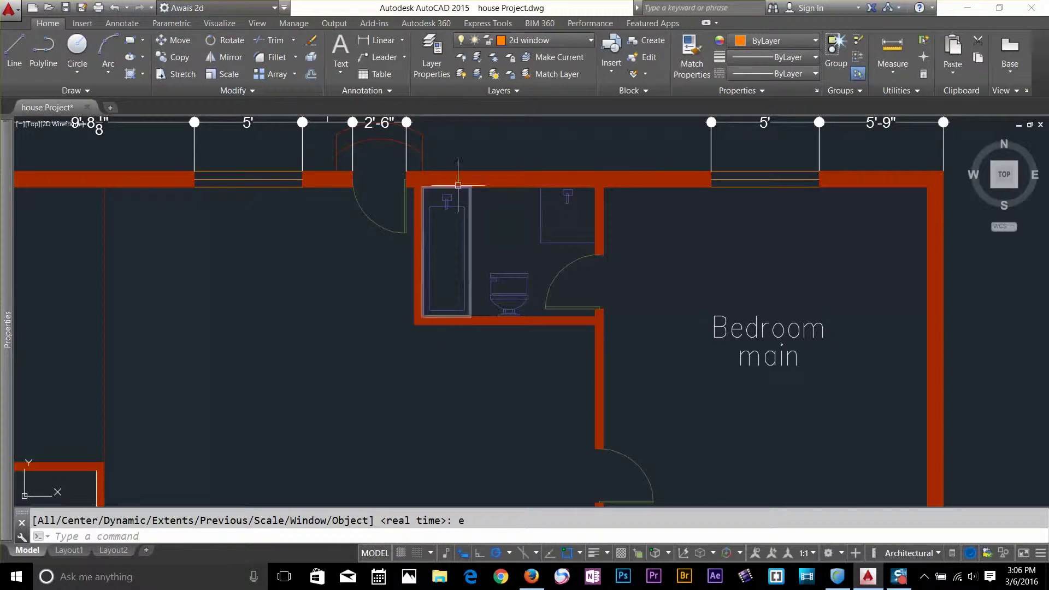
left_click(477, 59)
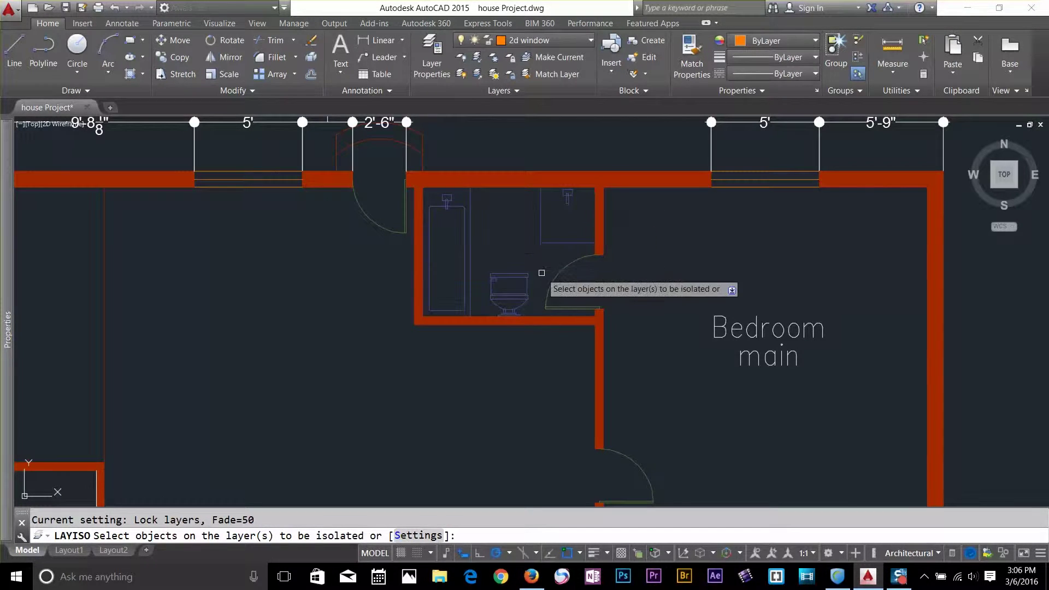
mouse_move(412, 268)
middle_mouse_down()
mouse_move(687, 344)
mouse_move(713, 418)
middle_mouse_up()
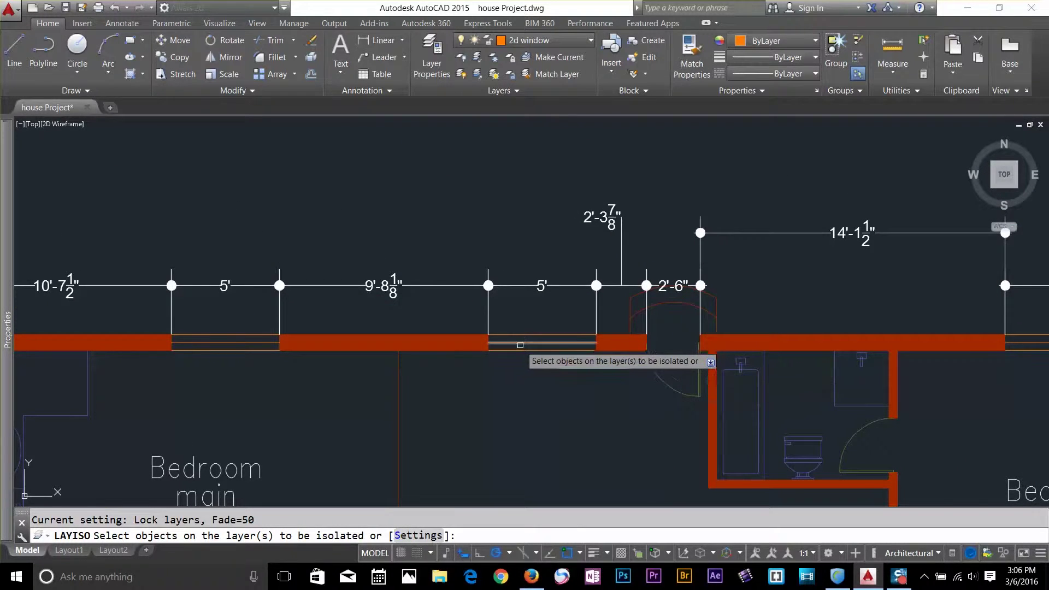
left_click(523, 343)
key("Return")
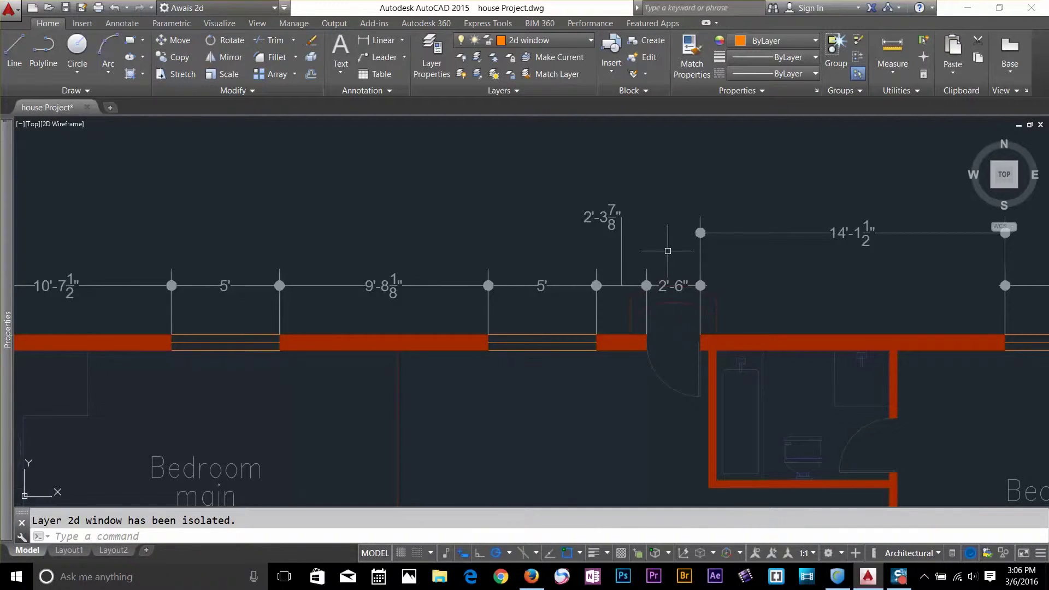
scroll(550, 344, "up", 4)
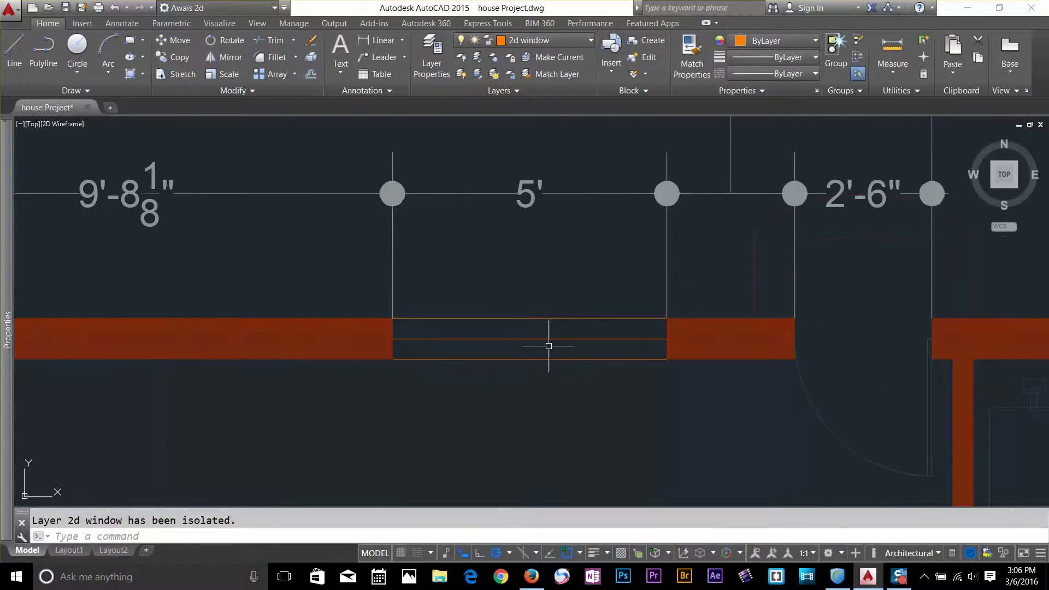
left_click(598, 286)
left_click(544, 370)
key("Escape")
left_click(255, 277)
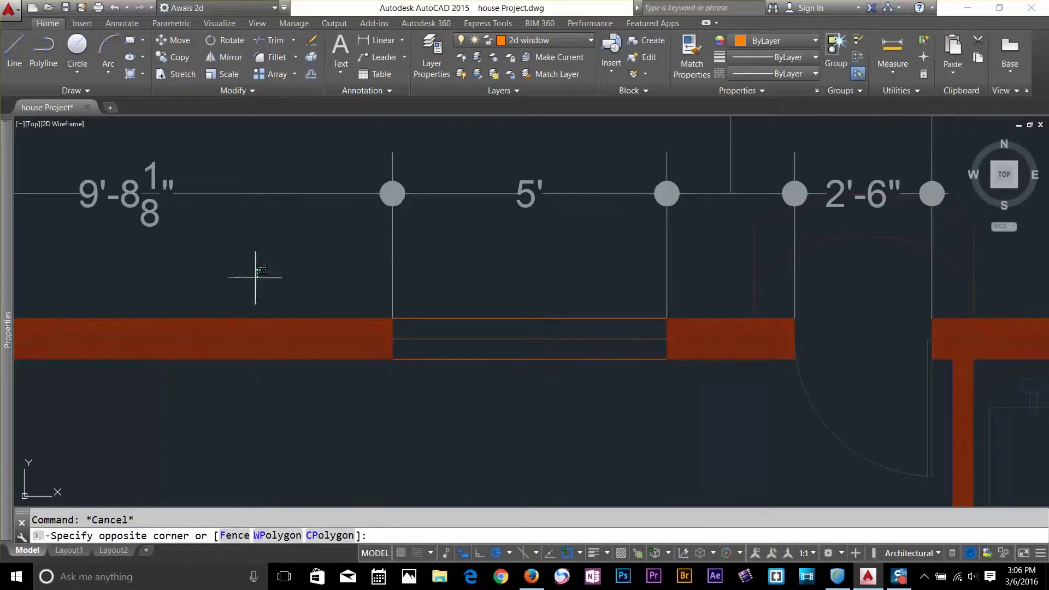
left_click(197, 417)
key("Delete")
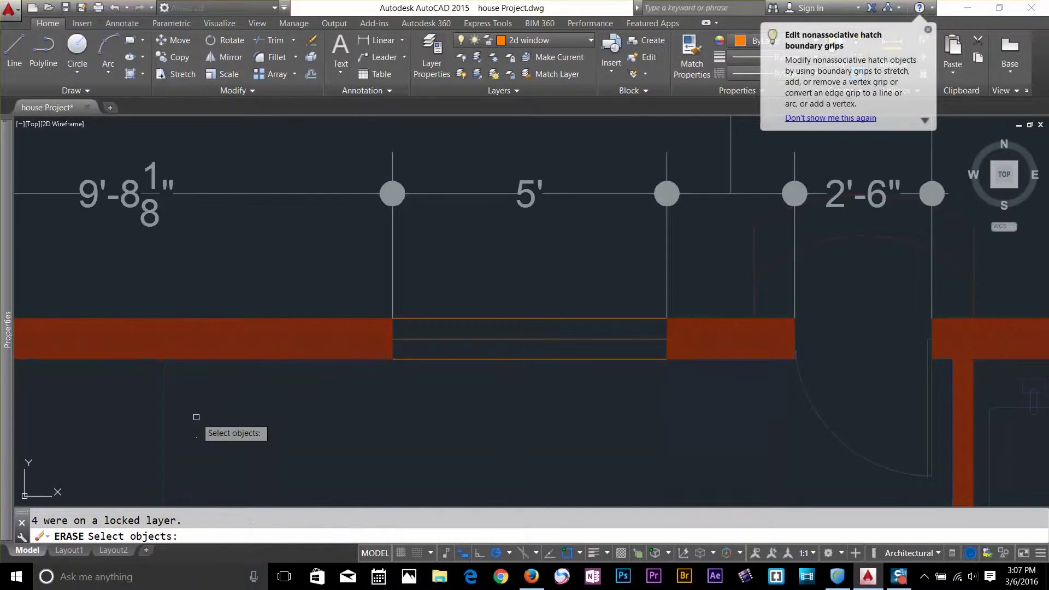
key("Escape")
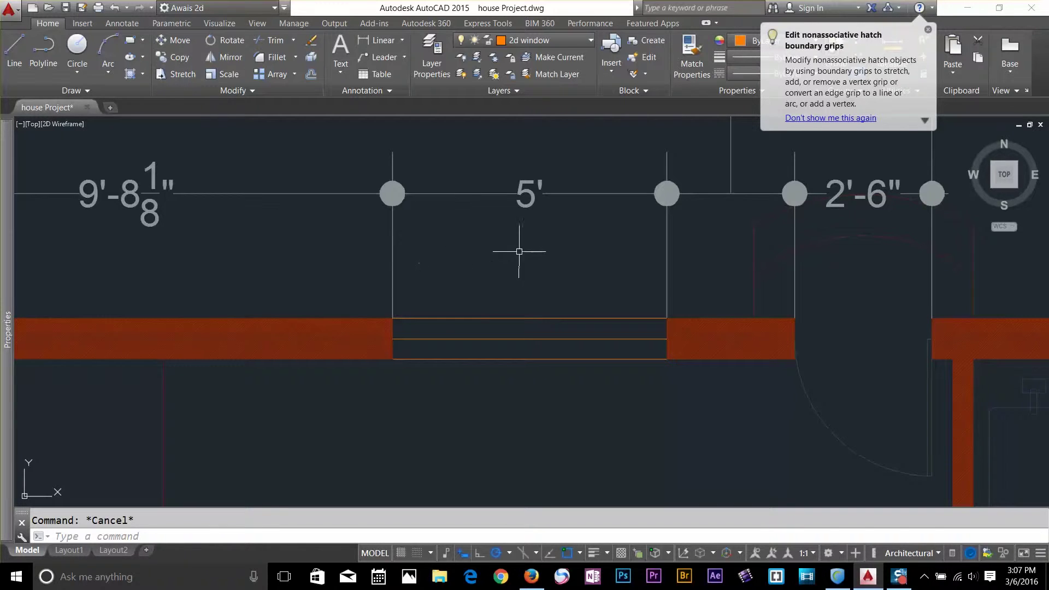
left_click(582, 317)
key("Escape")
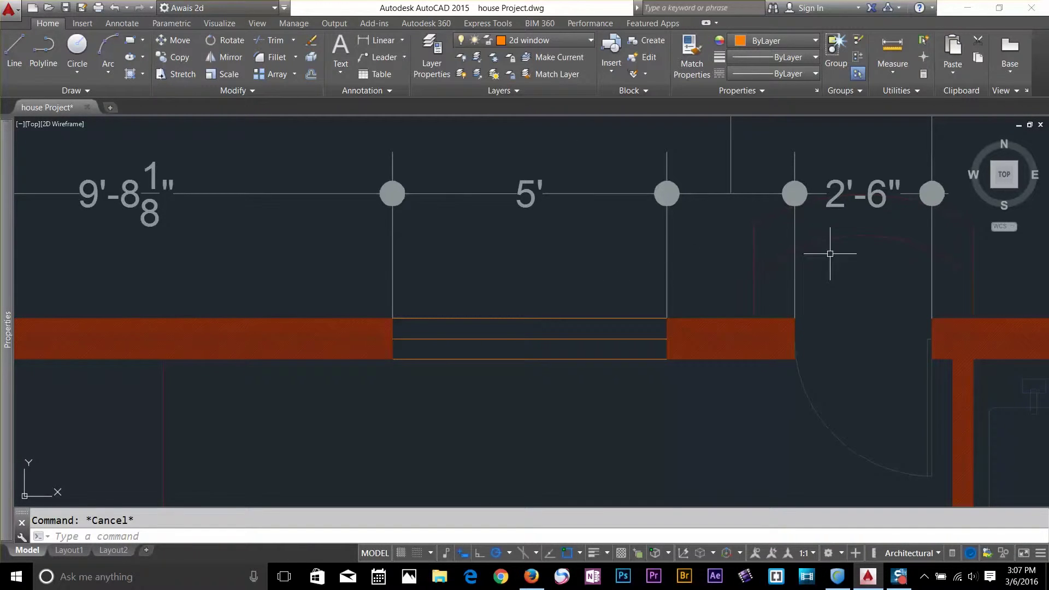
scroll(568, 263, "down", 3)
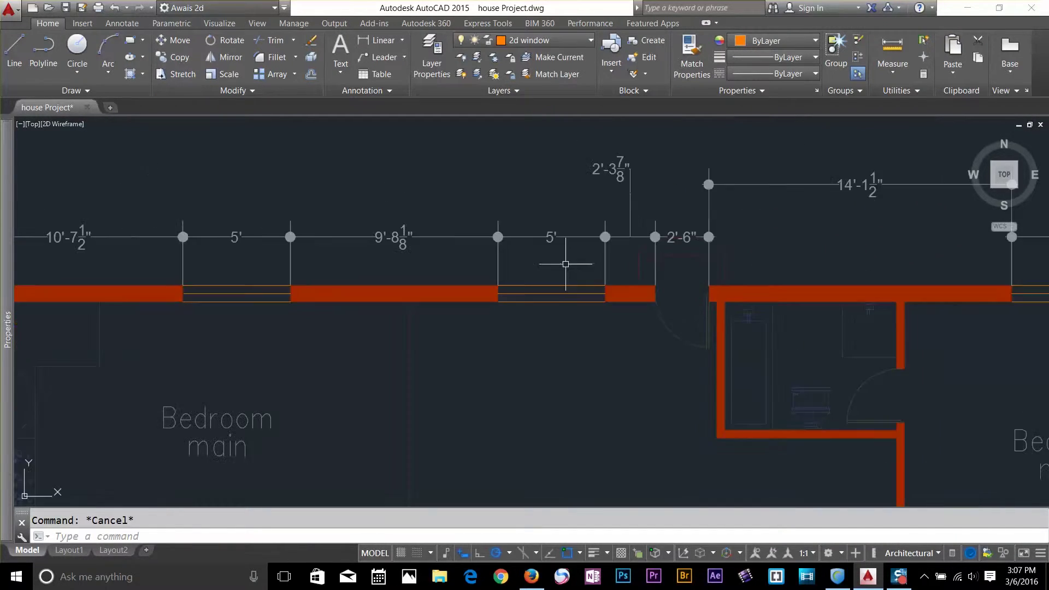
- Isolate just the 5' window line using Isolate Objects on the status bar
left_click(1006, 553)
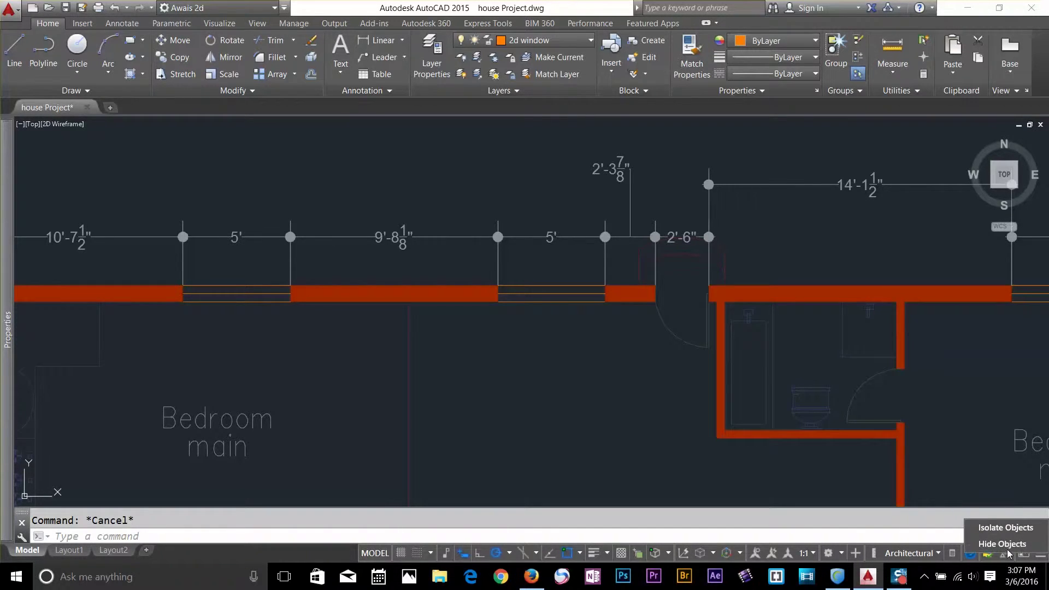
left_click(1017, 529)
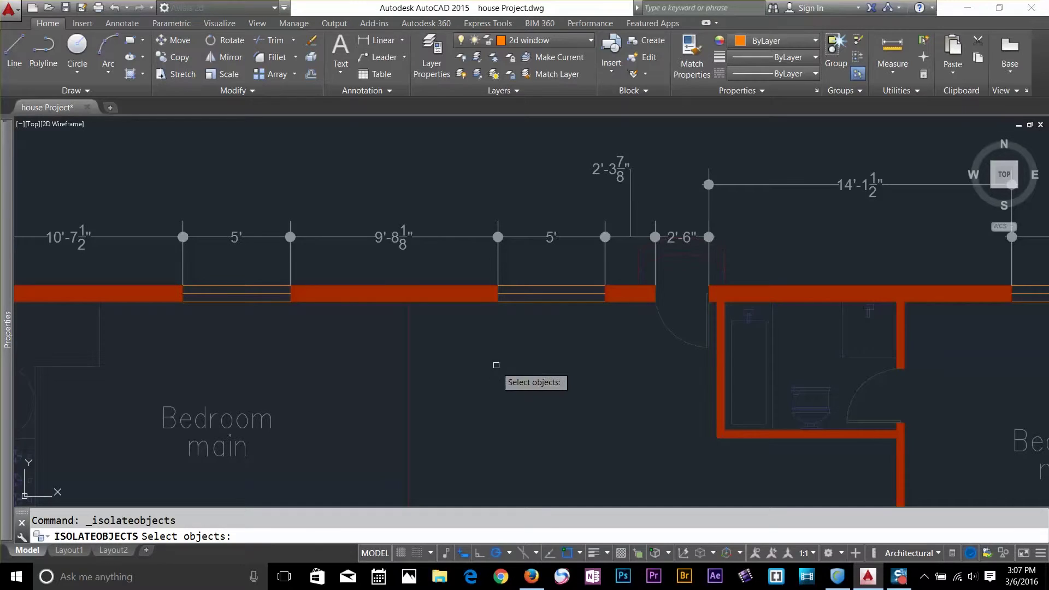
left_click(544, 293)
key("Return")
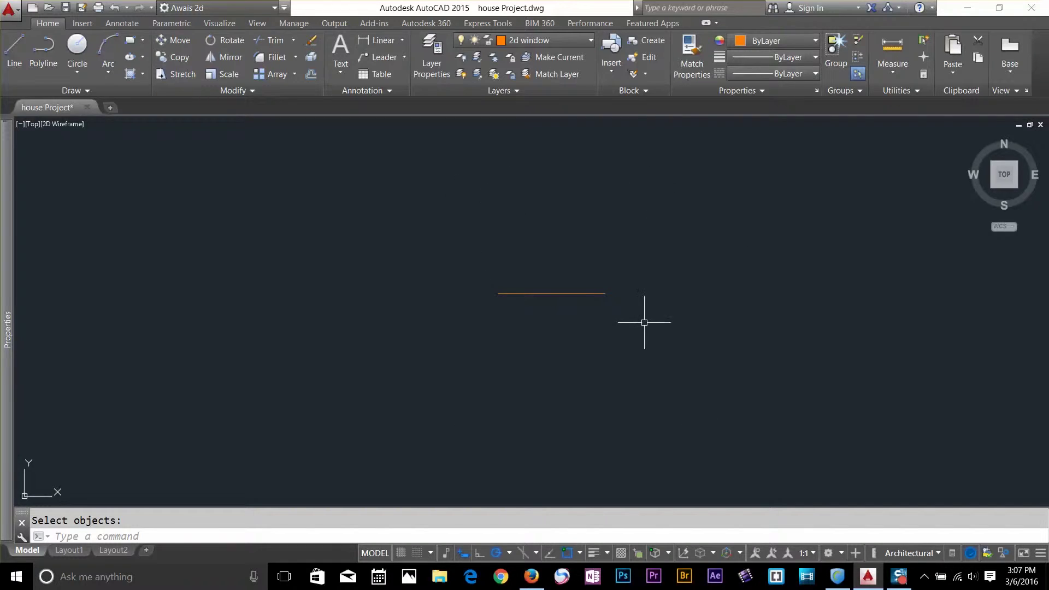
- End object isolation so the whole floor plan displays again
left_click(1007, 552)
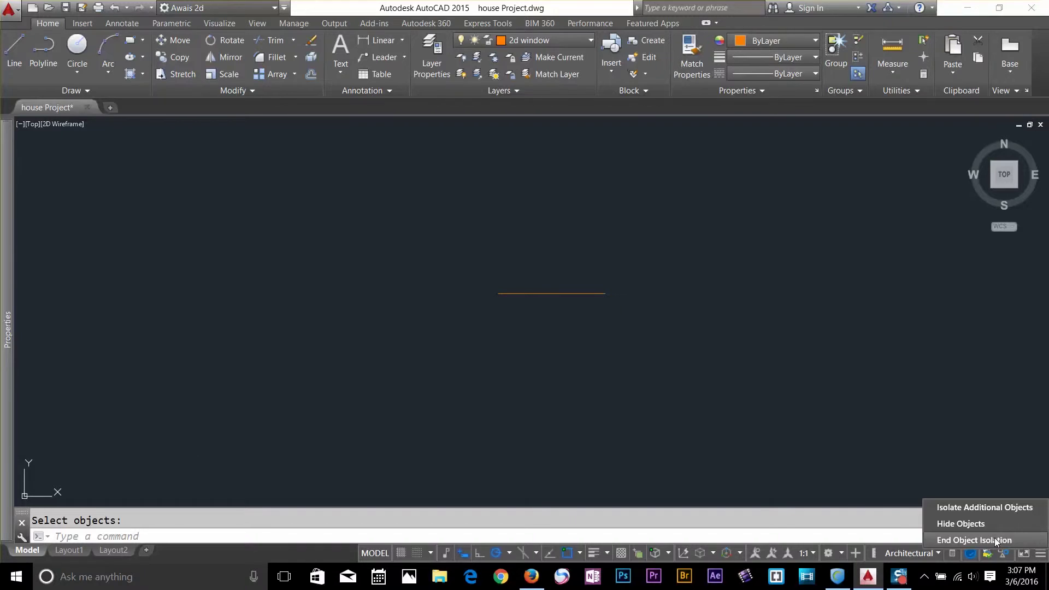
left_click(995, 540)
key("Escape")
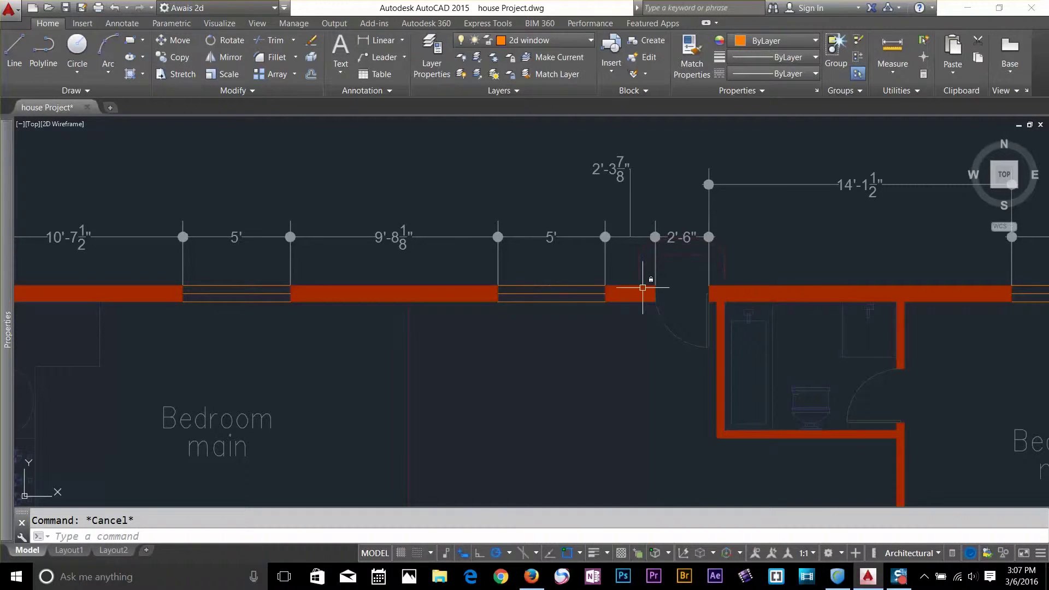
- Unisolate the layers and zoom extents to show the full floor plan
left_click(483, 77)
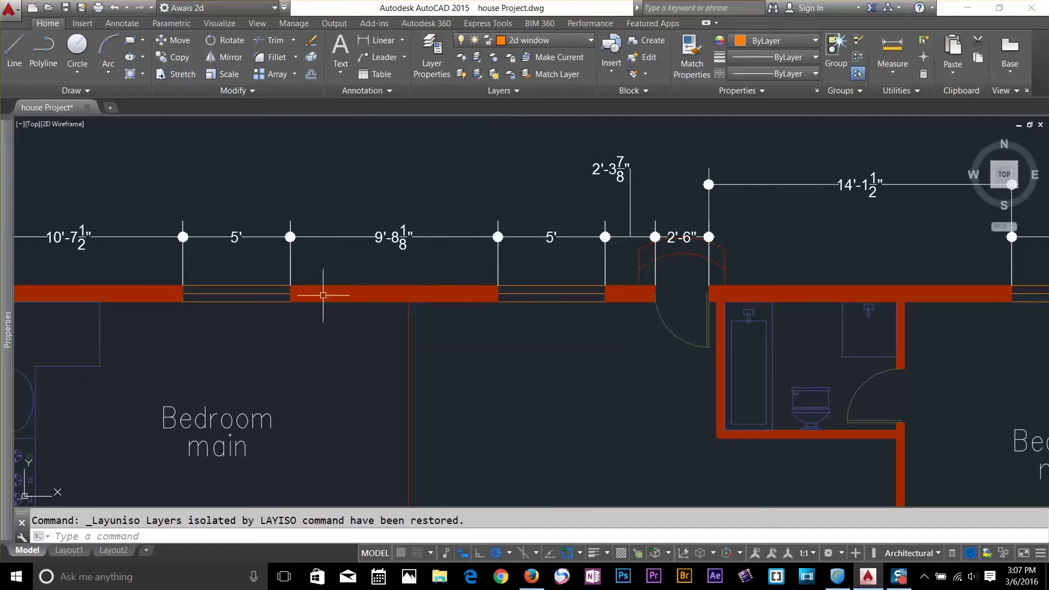
scroll(404, 276, "down", 5)
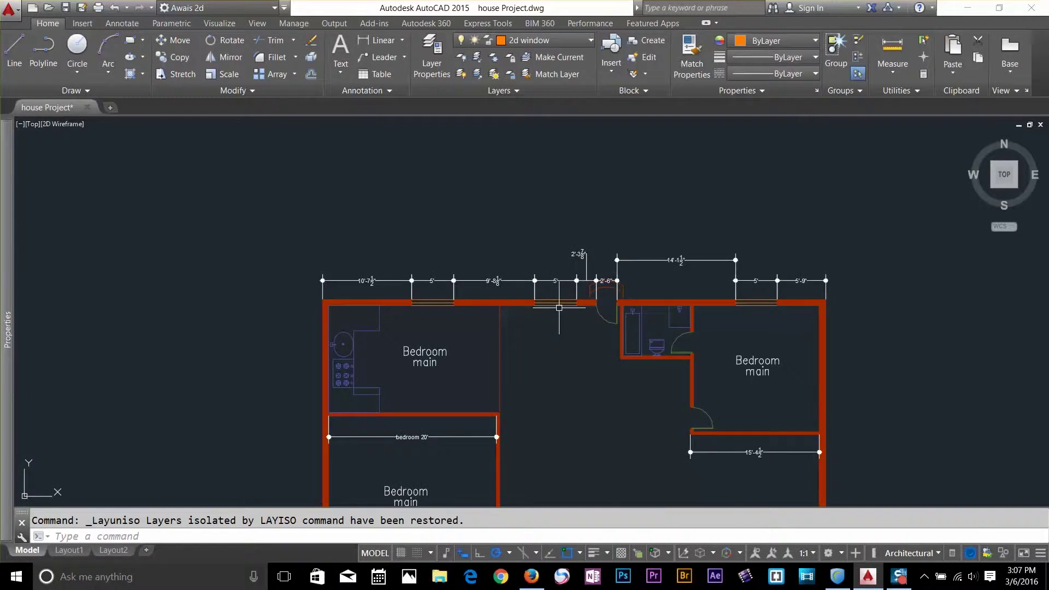
type("z")
key("Return")
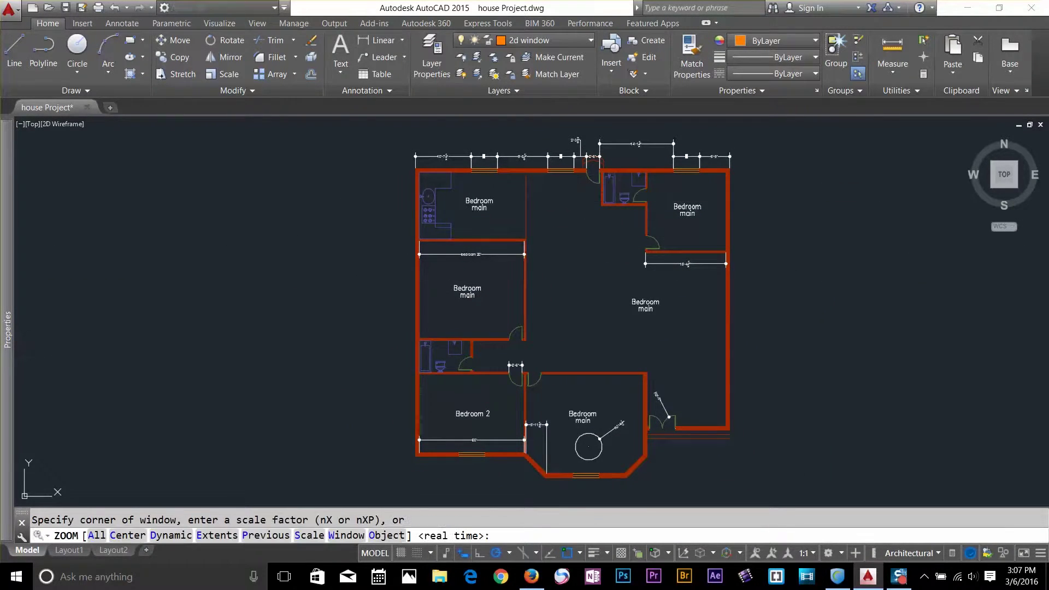
type("e")
key("Return")
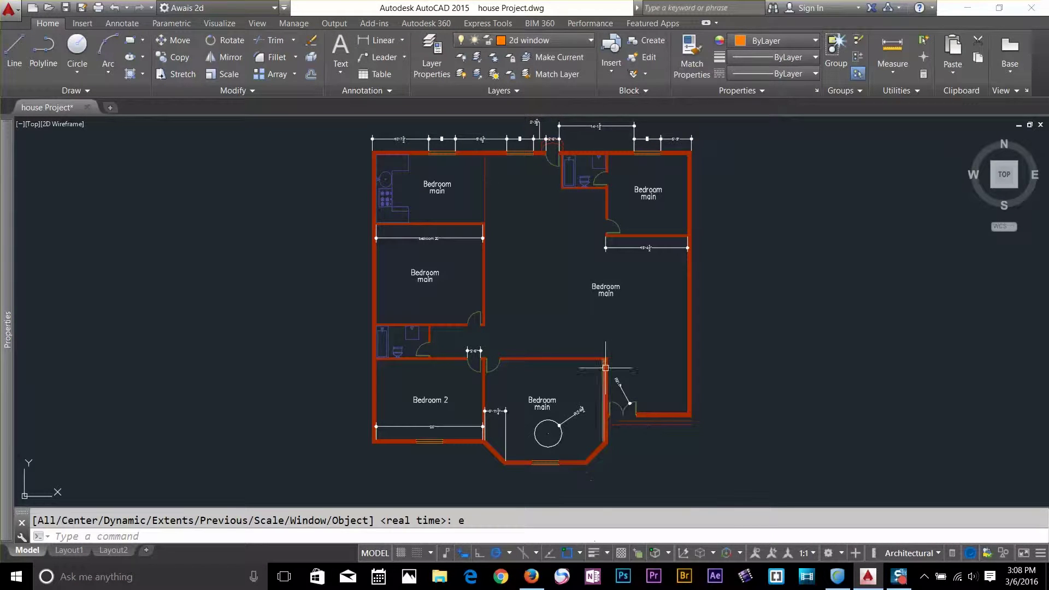
- Zoom into the doorway and select the door arc to check its layer
scroll(495, 393, "up", 5)
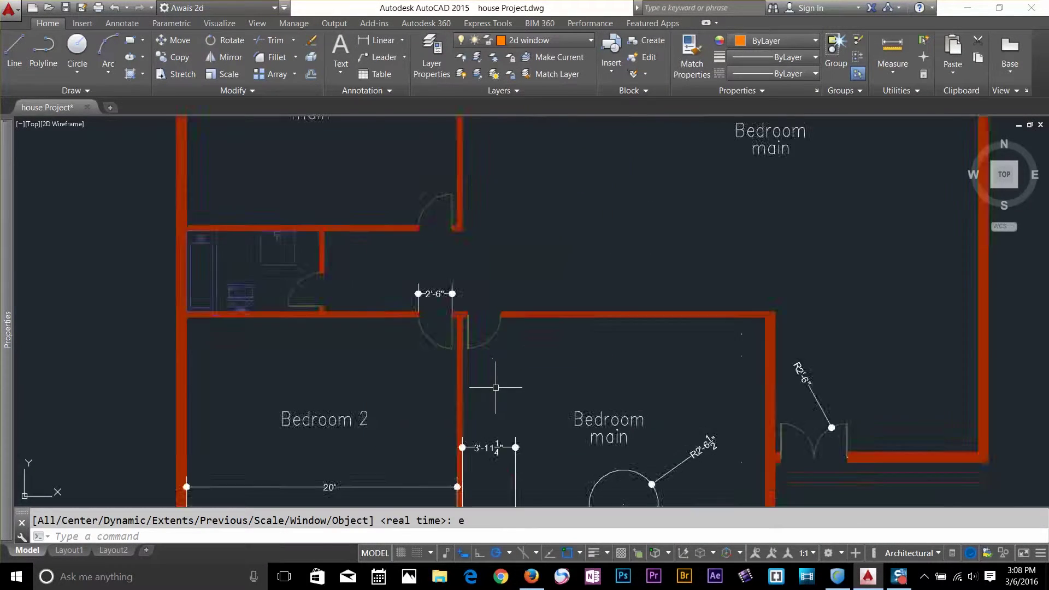
left_click(484, 302)
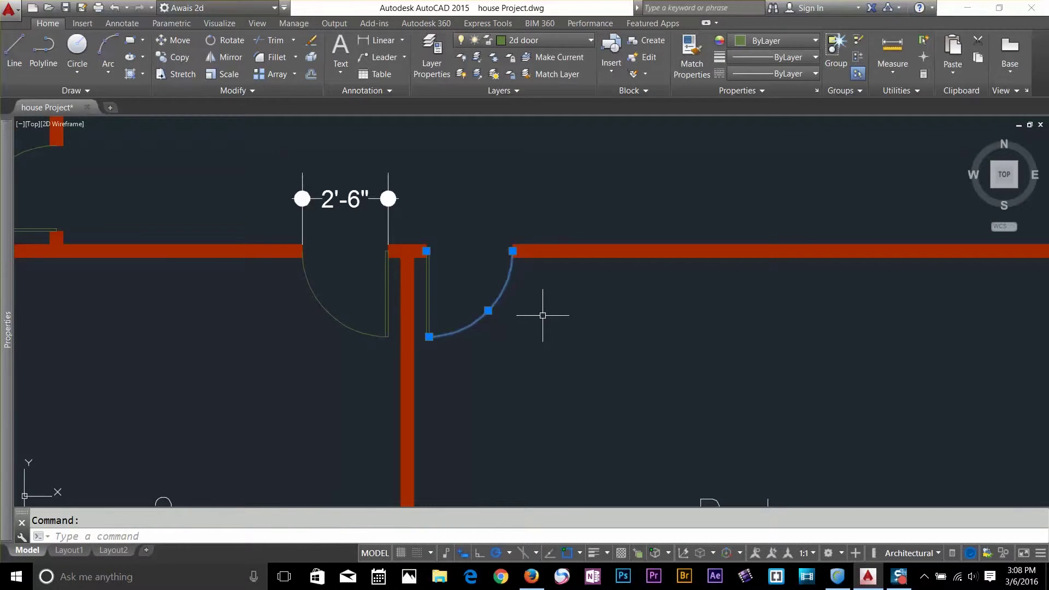
key("Escape")
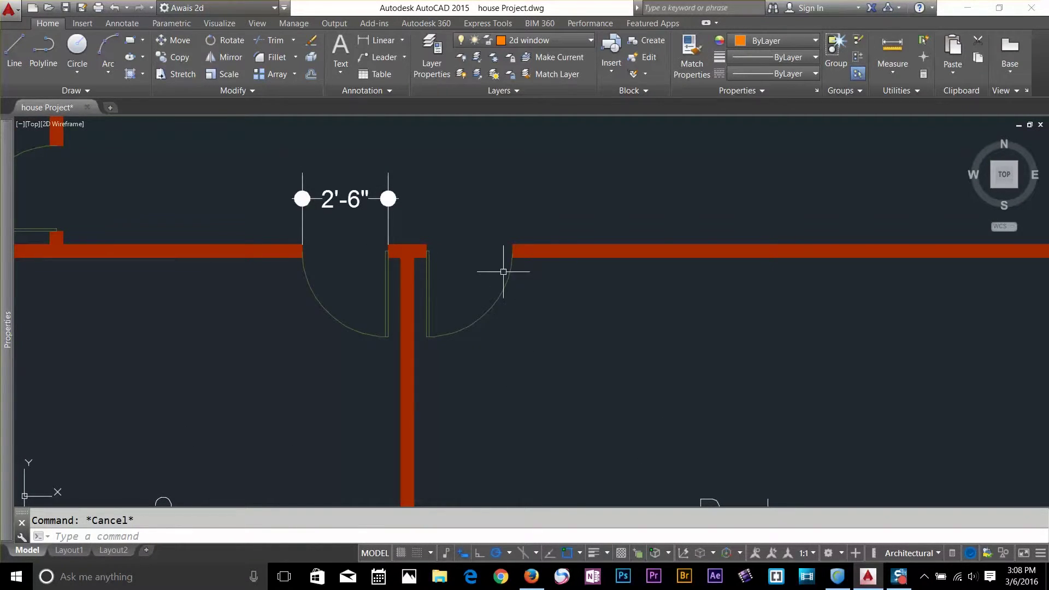
- Make 2d door the current layer by picking the door arc with Make Current
left_click(542, 59)
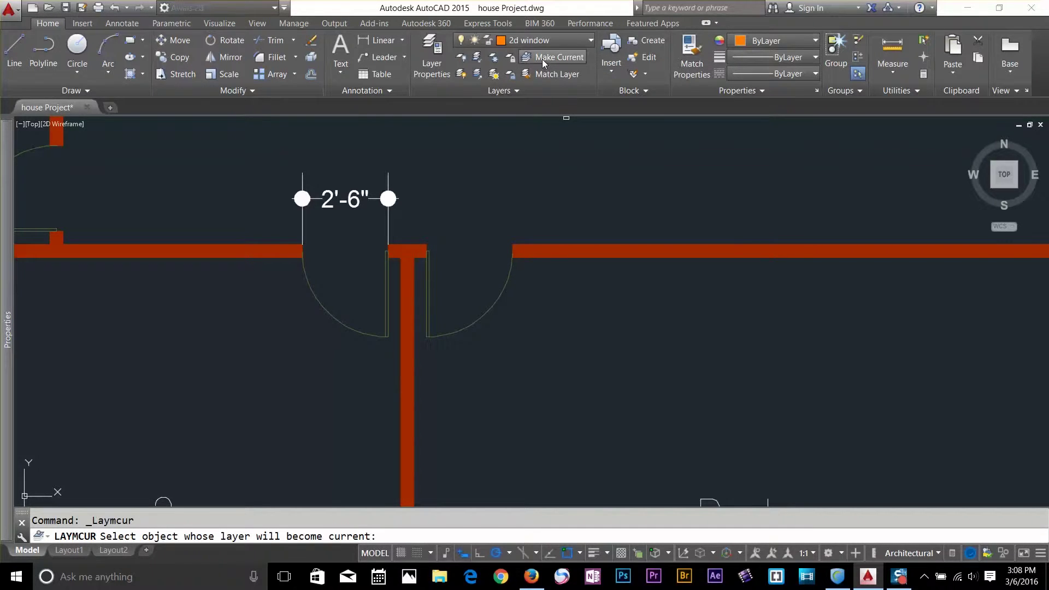
left_click(499, 302)
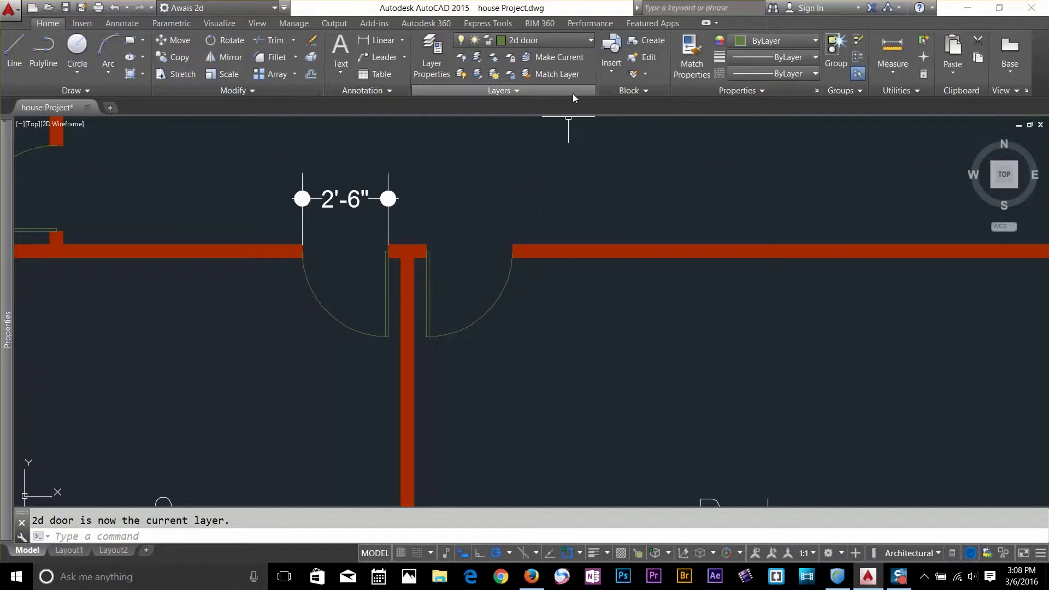
scroll(564, 276, "down", 4)
scroll(565, 276, "down", 2)
middle_click_drag(564, 276, 228, 341)
- Draw a short vertical line inside Bedroom main on the 2d door layer
key("l")
key("Return")
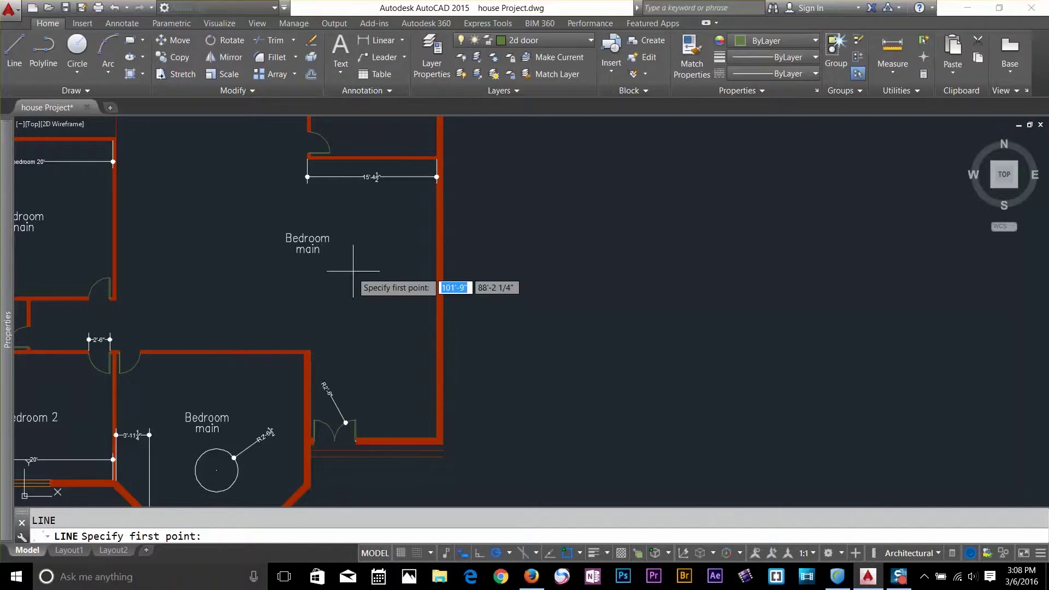
left_click(363, 328)
left_click(365, 347)
key("Return")
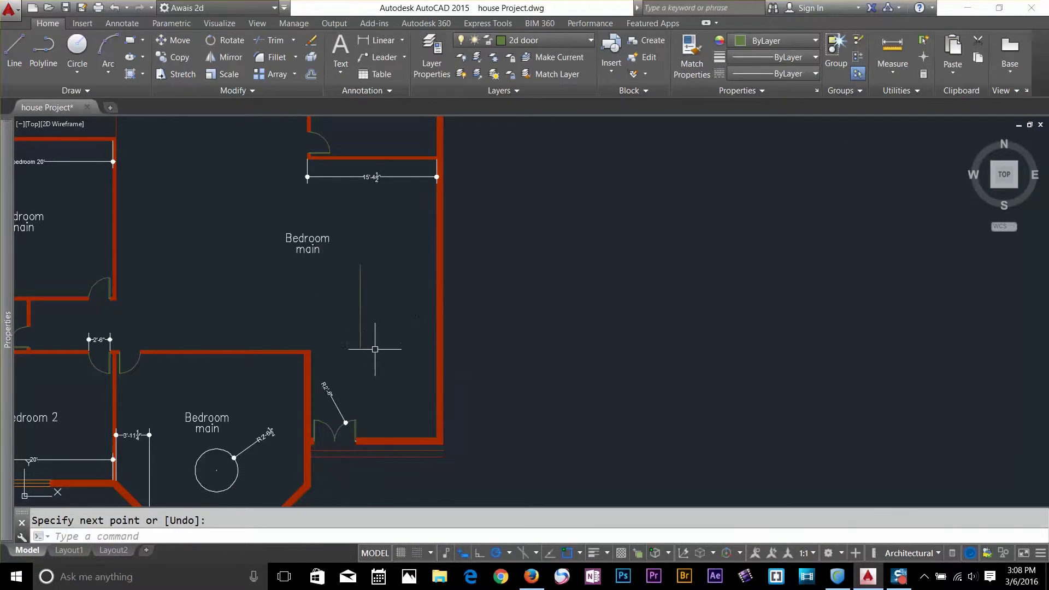
scroll(347, 301, "up", 2)
scroll(335, 272, "up", 2)
mouse_move(335, 272)
middle_mouse_down()
mouse_move(534, 286)
mouse_move(523, 241)
middle_mouse_up()
scroll(539, 288, "down", 1)
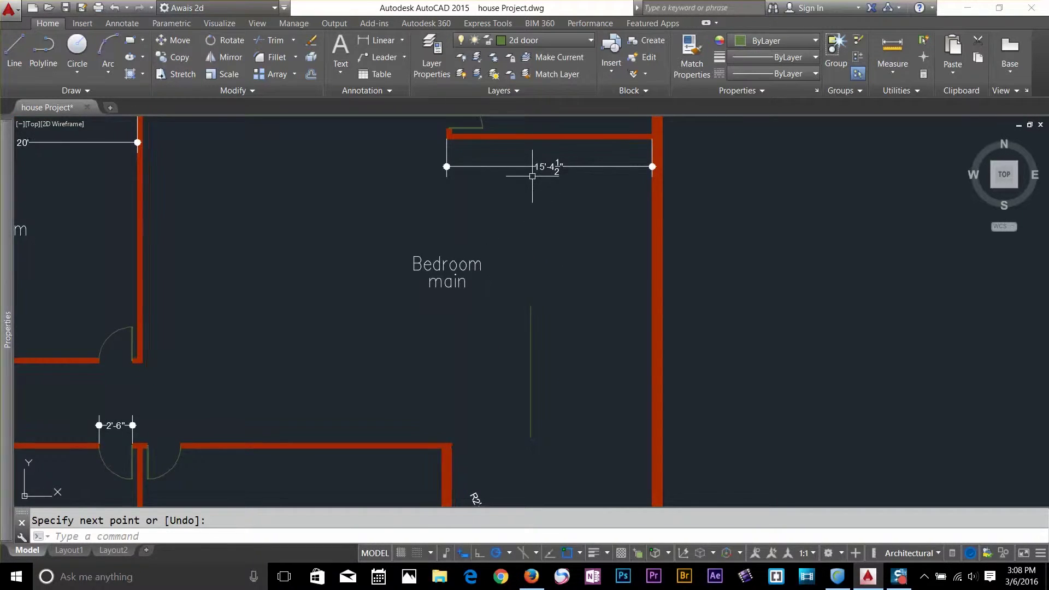
- Match the new vertical line's layer to the 15'-4½" dimension, moving it to the dimension layer
left_click(538, 73)
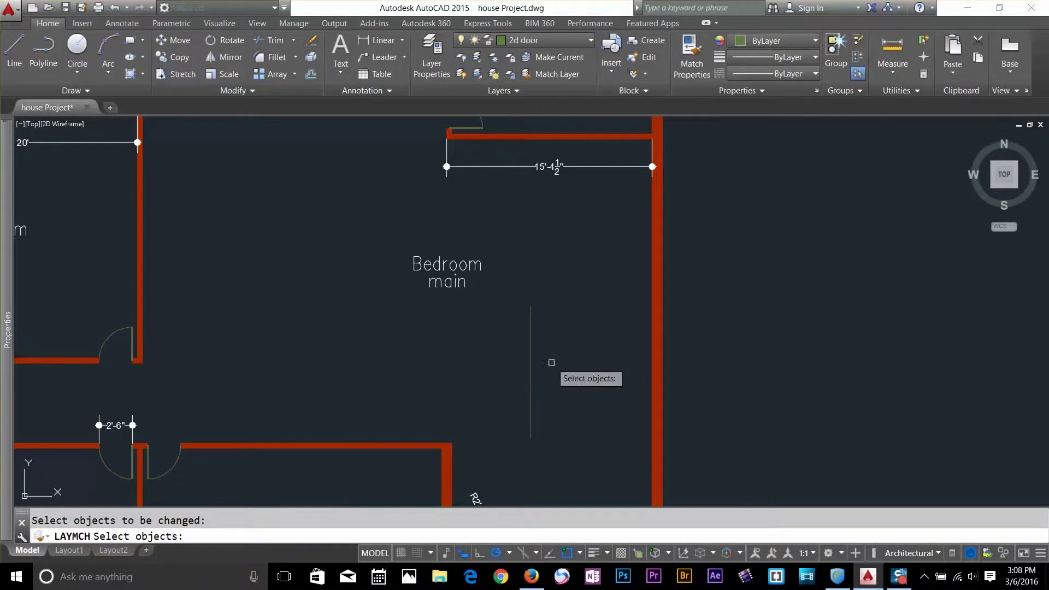
left_click(532, 329)
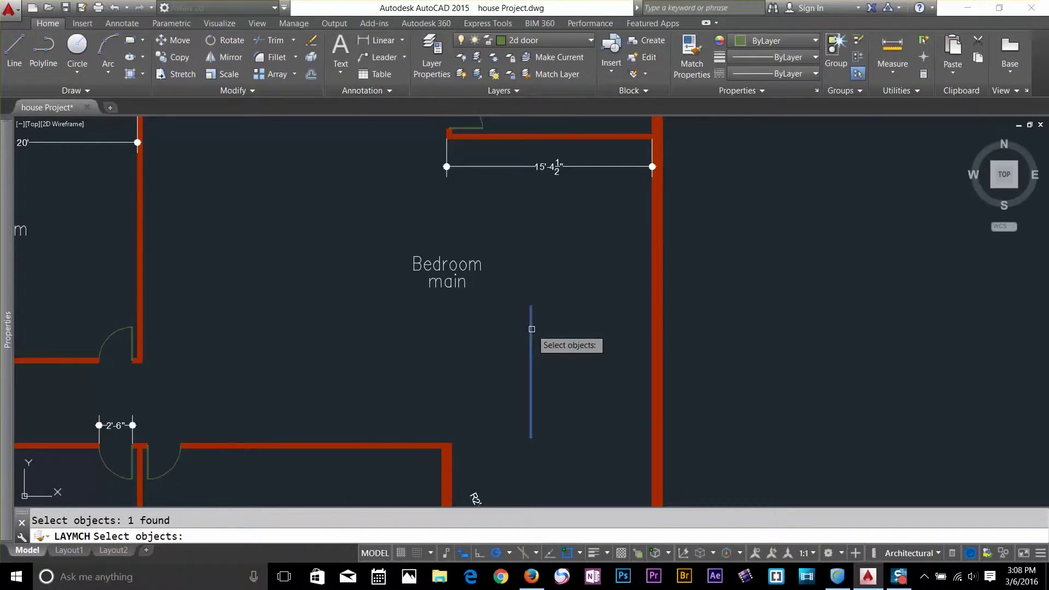
key("Return")
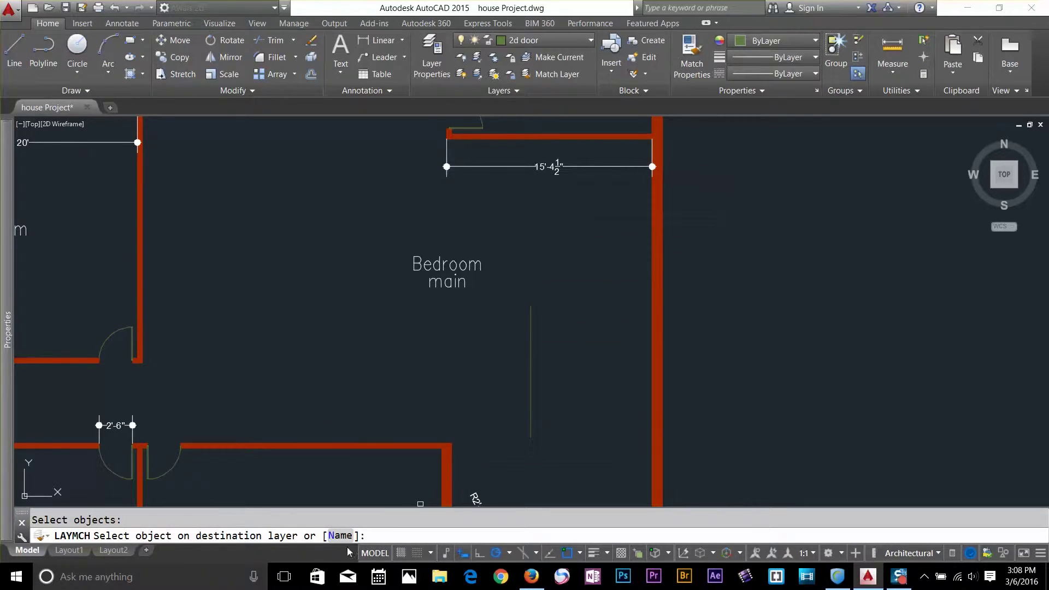
left_click(522, 168)
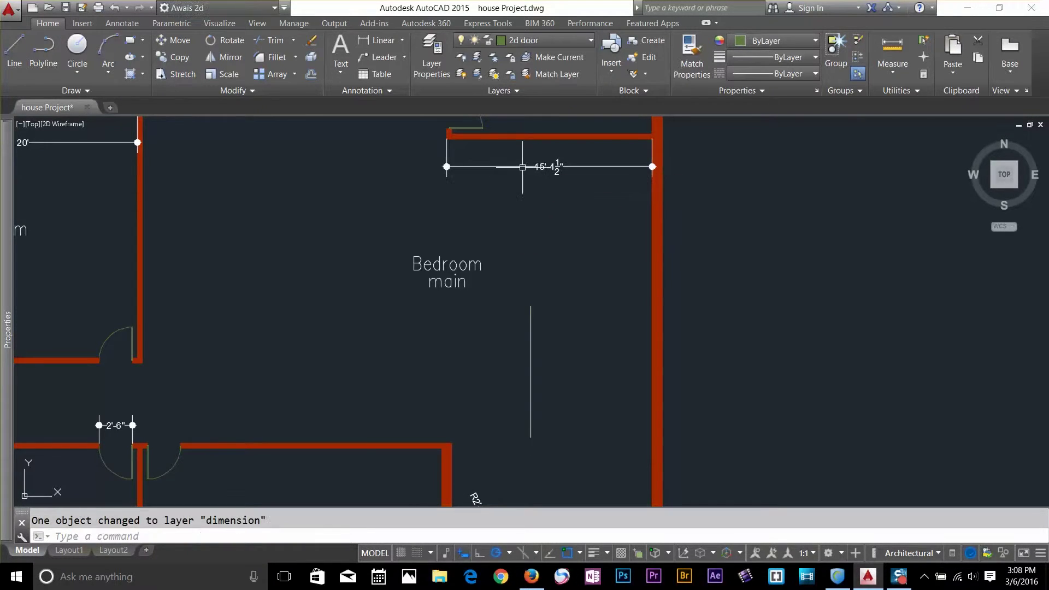
- Select the vertical line to check its new layer, then clear the selection
left_click(549, 346)
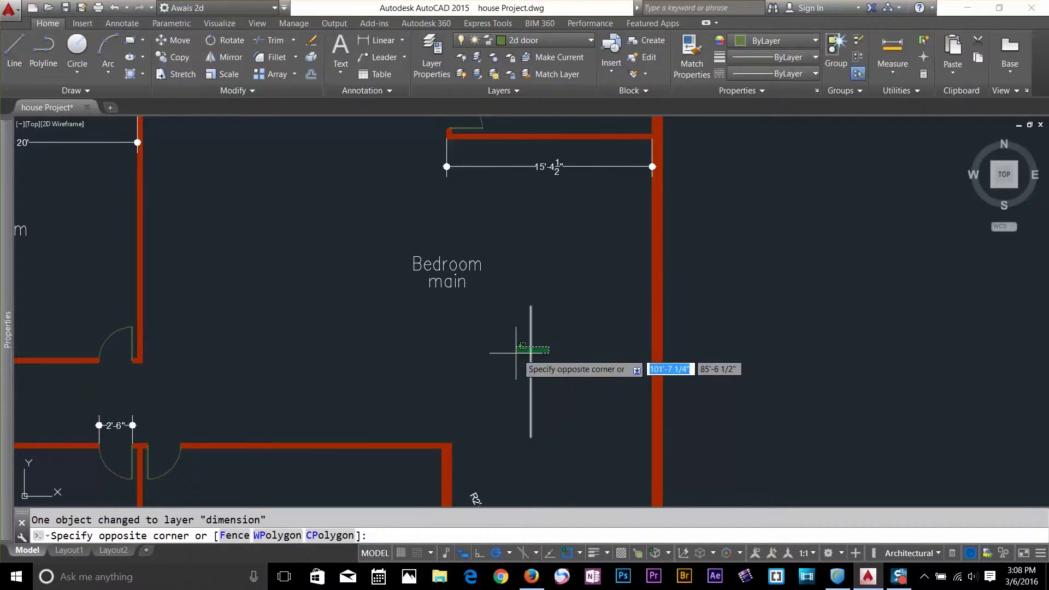
left_click(520, 352)
key("Escape")
left_click(544, 337)
left_click(520, 339)
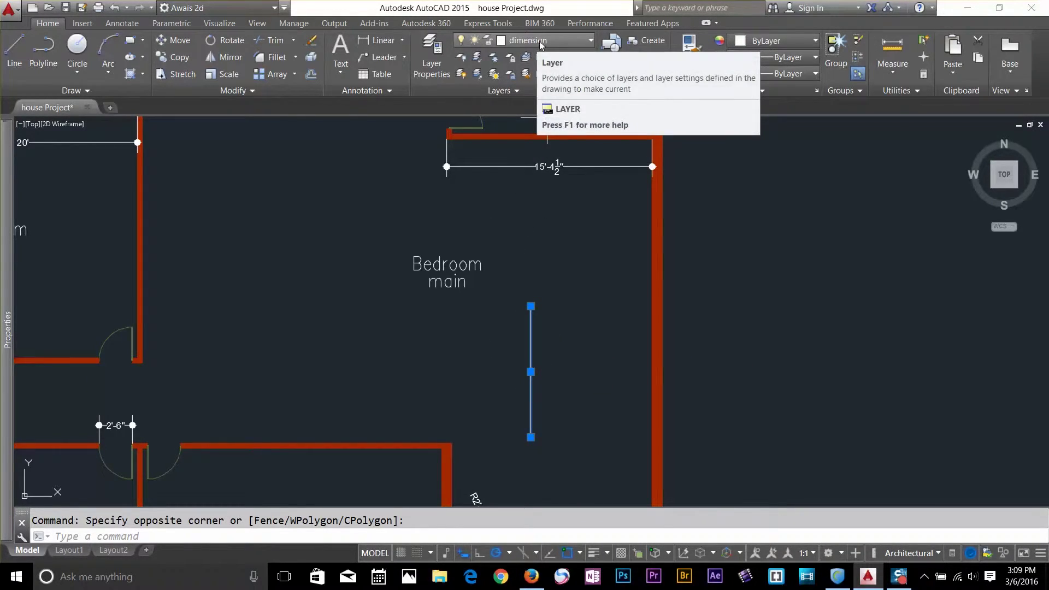
key("Escape")
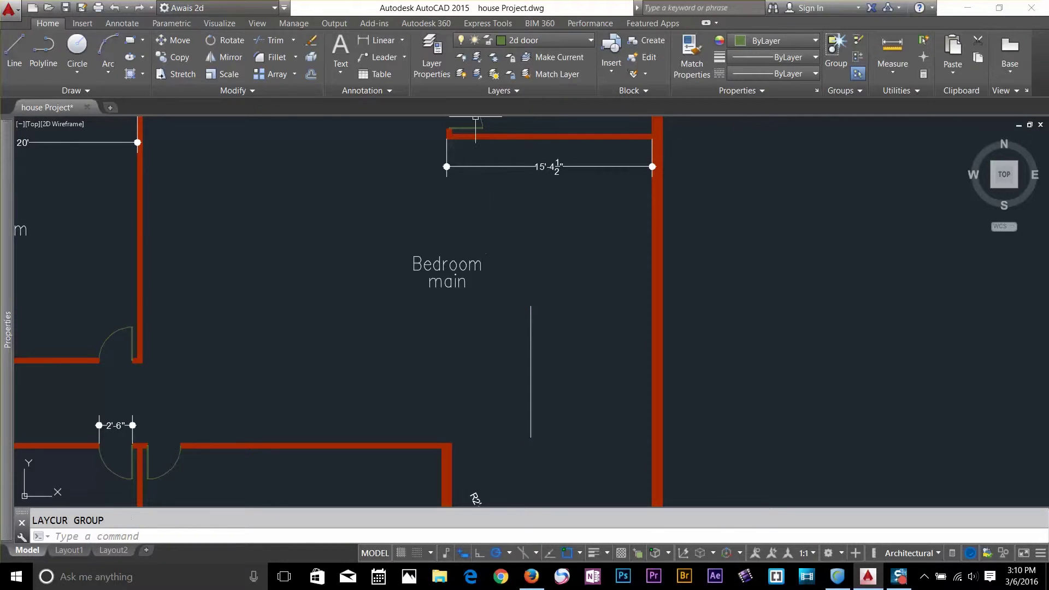
left_click(496, 93)
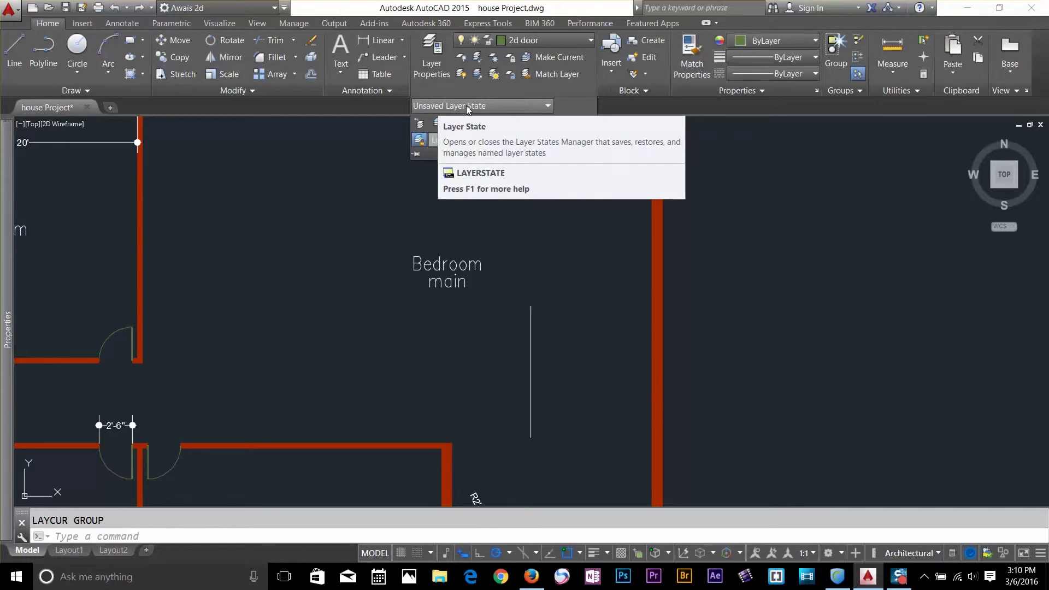
left_click(421, 124)
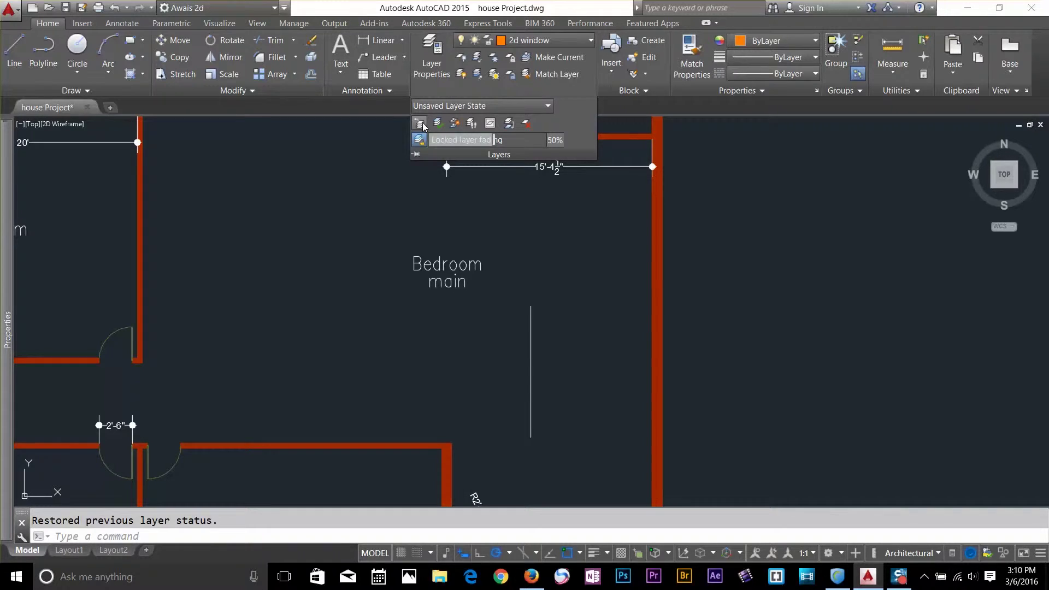
left_click(415, 196)
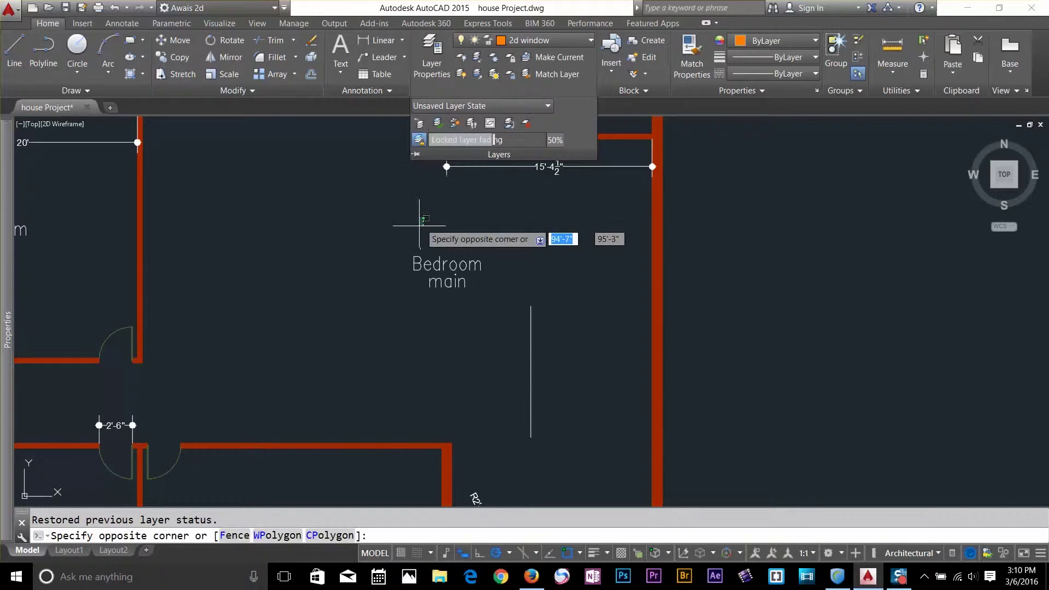
key("Escape")
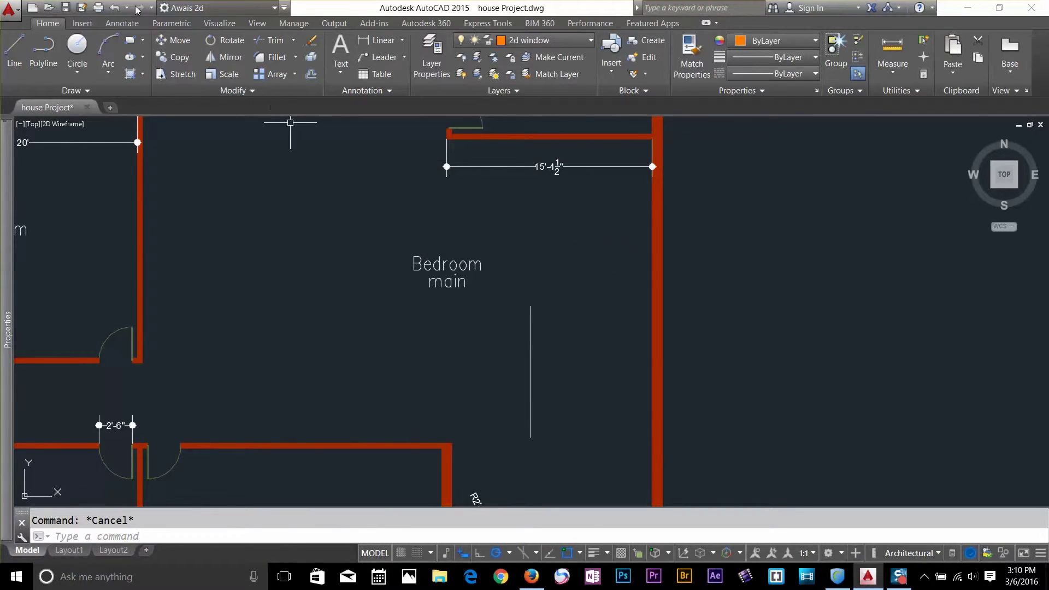
key("ctrl+z")
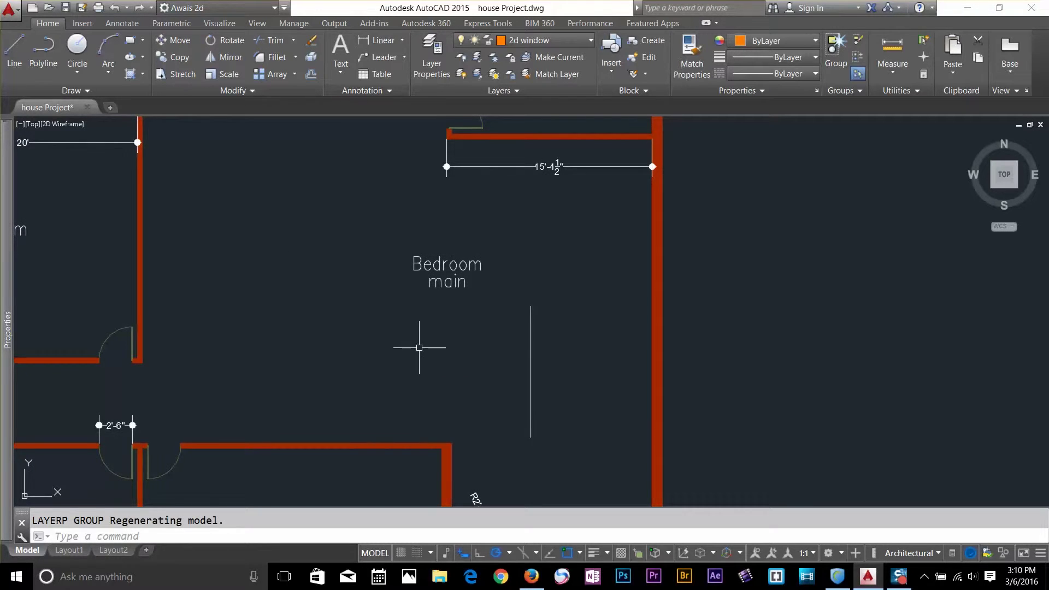
key("ctrl+z")
key("Escape")
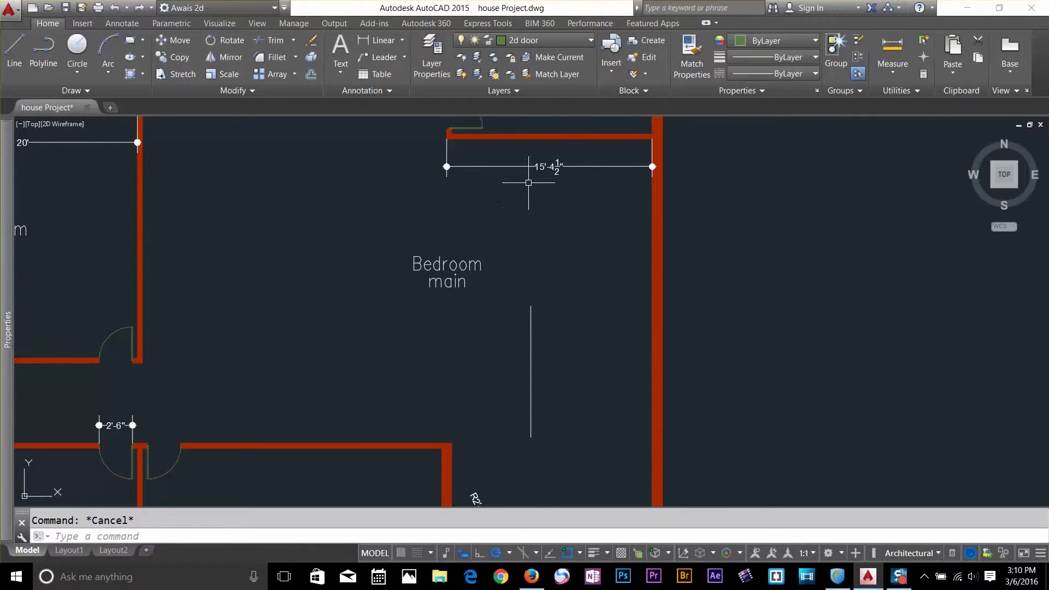
left_click(492, 90)
left_click(576, 306)
key("Escape")
left_click(523, 43)
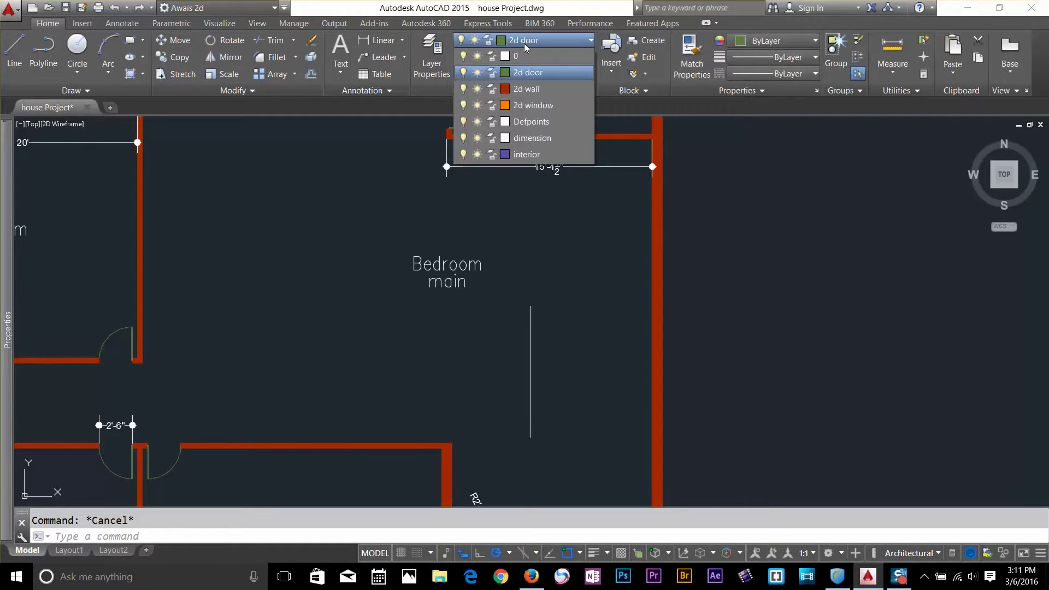
left_click(526, 89)
left_click(451, 91)
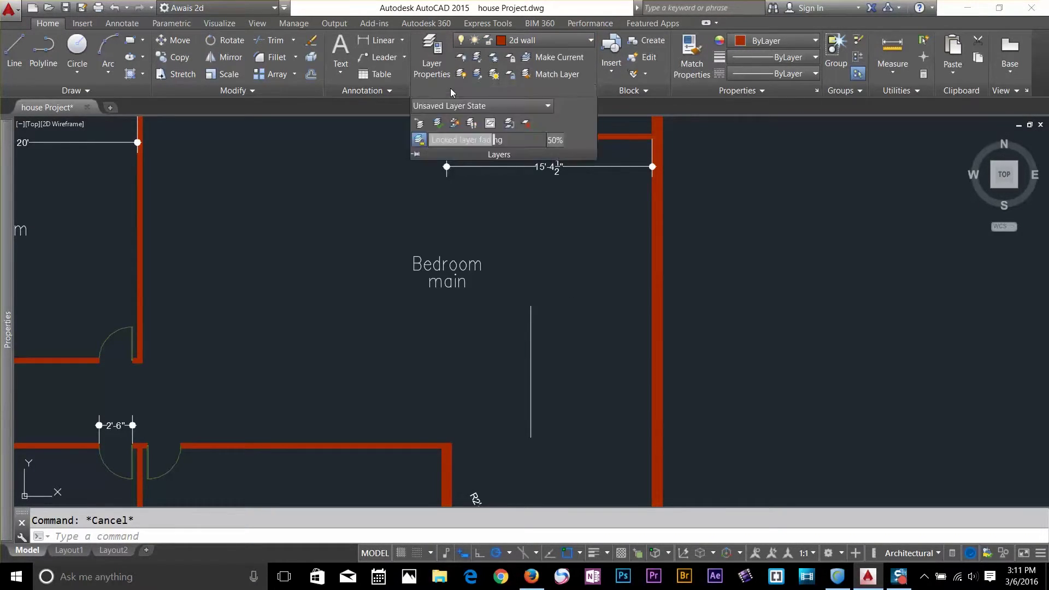
left_click(438, 123)
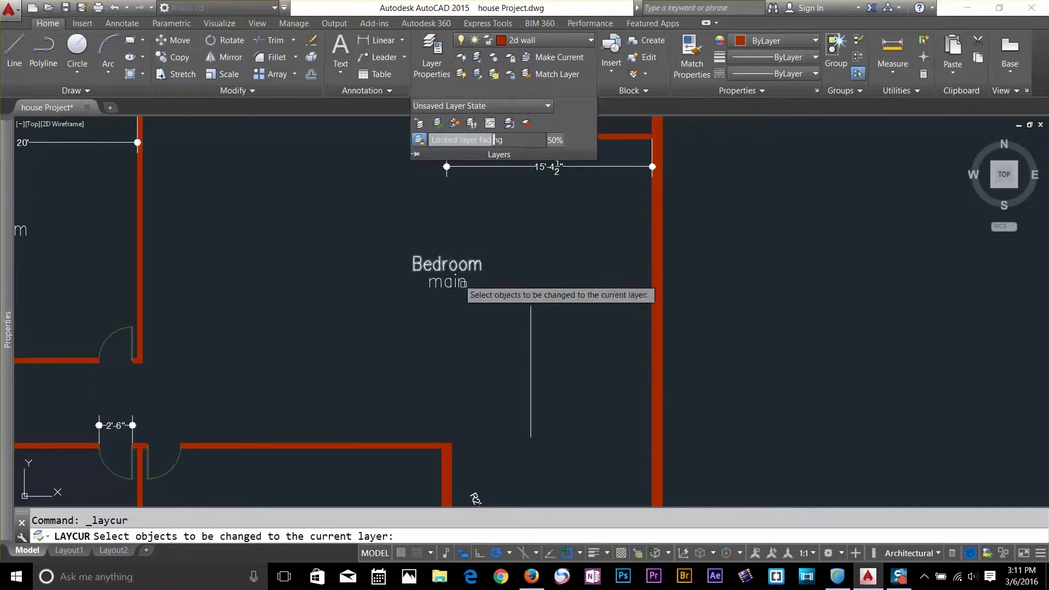
left_click(531, 342)
left_click(461, 281)
left_click(463, 263)
left_click(503, 170)
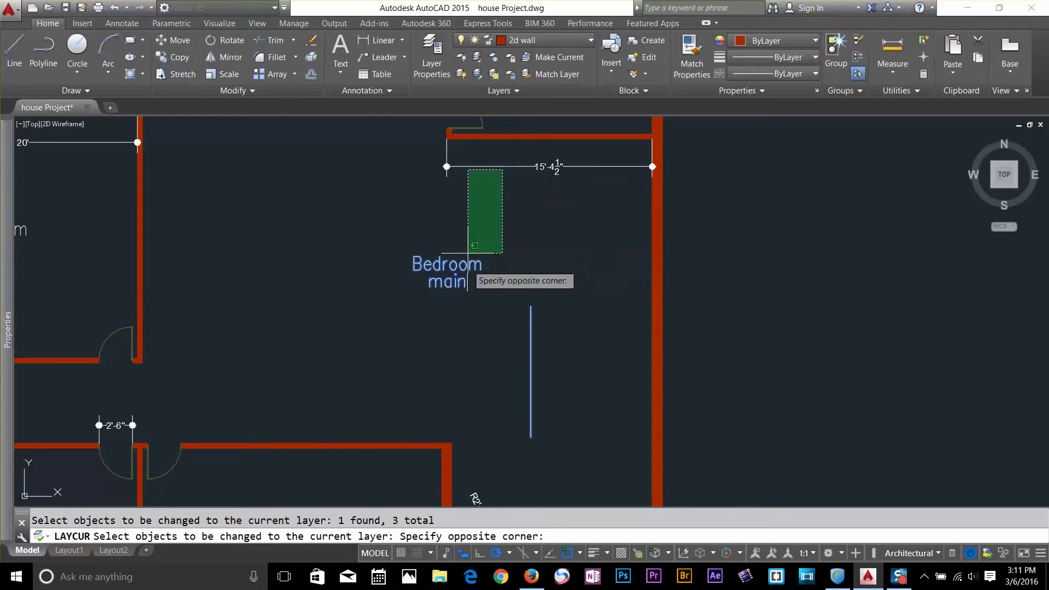
left_click(436, 180)
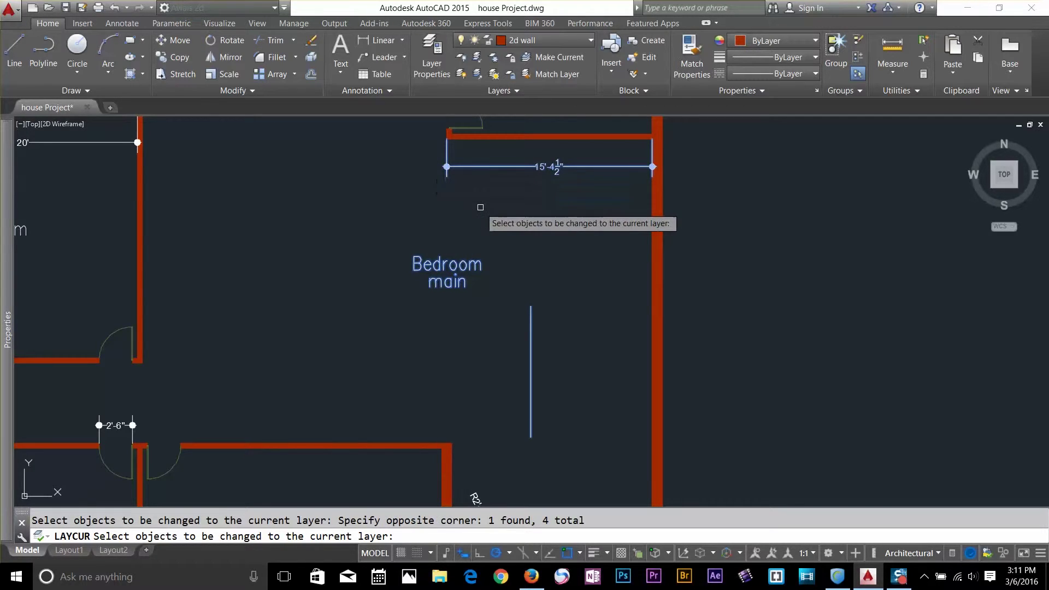
key("Return")
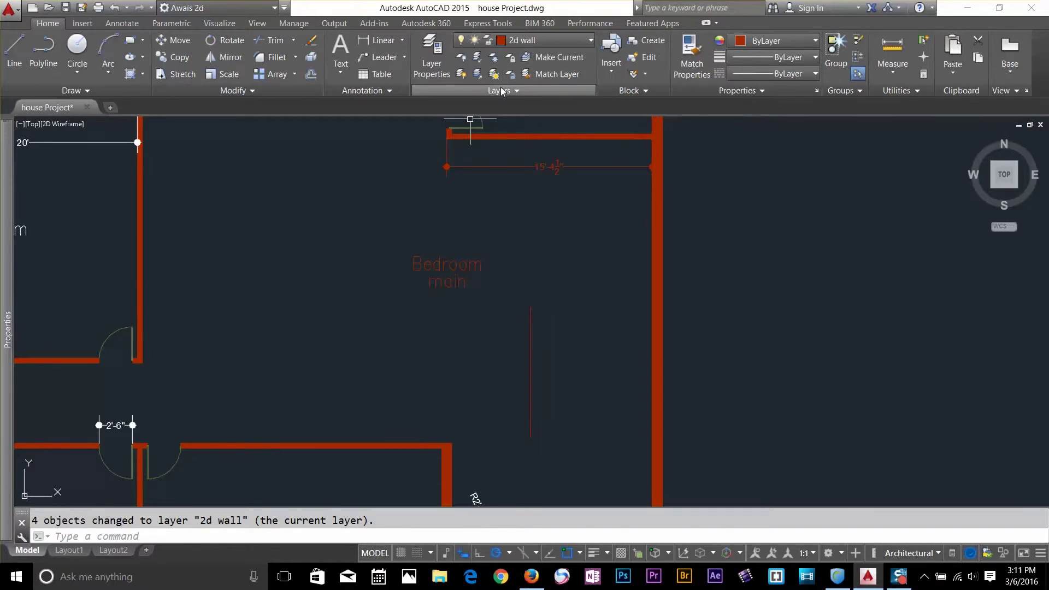
key("Escape")
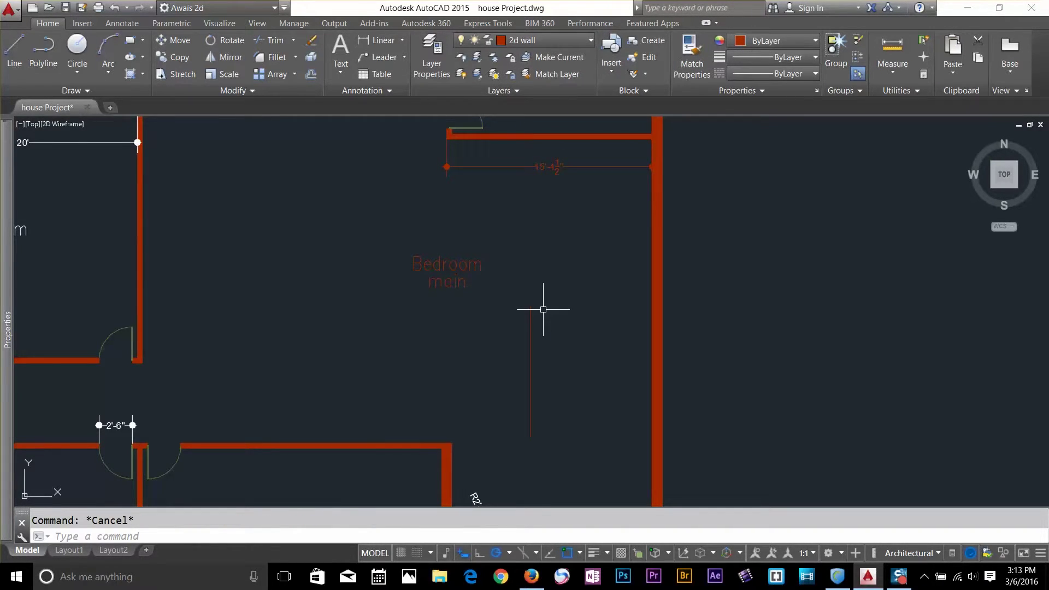
type("laymcur")
key("Return")
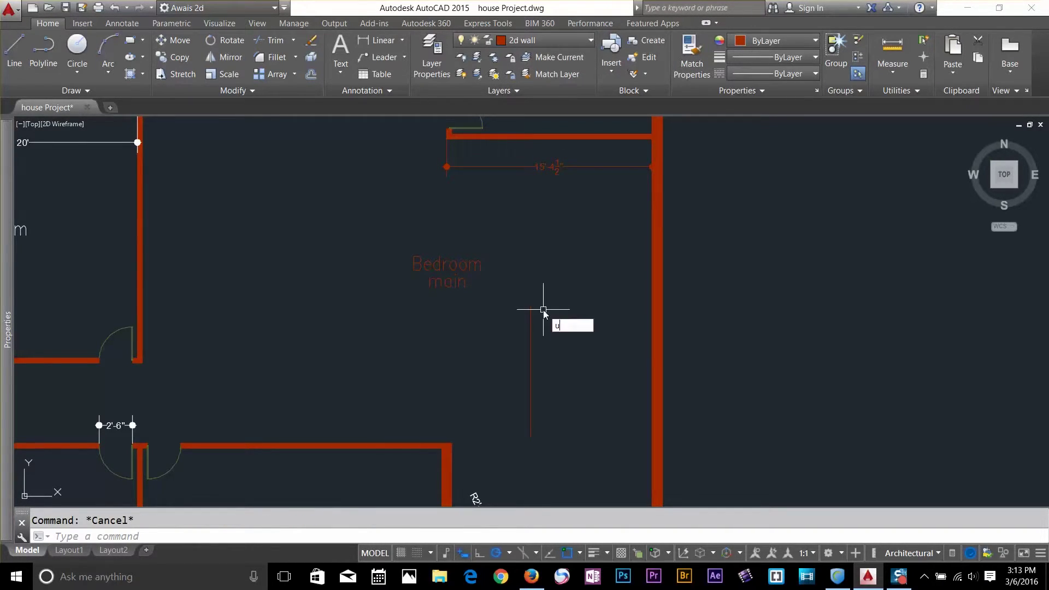
- Copy the bedroom's vertical line onto the 2d wall layer with Copy Objects to New Layer
key("Escape")
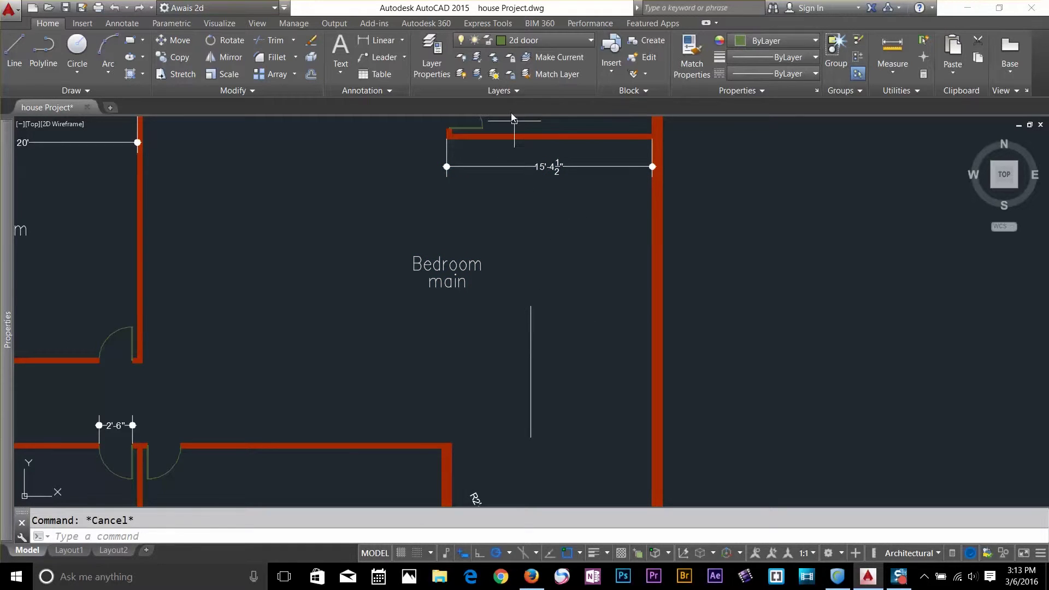
left_click(523, 94)
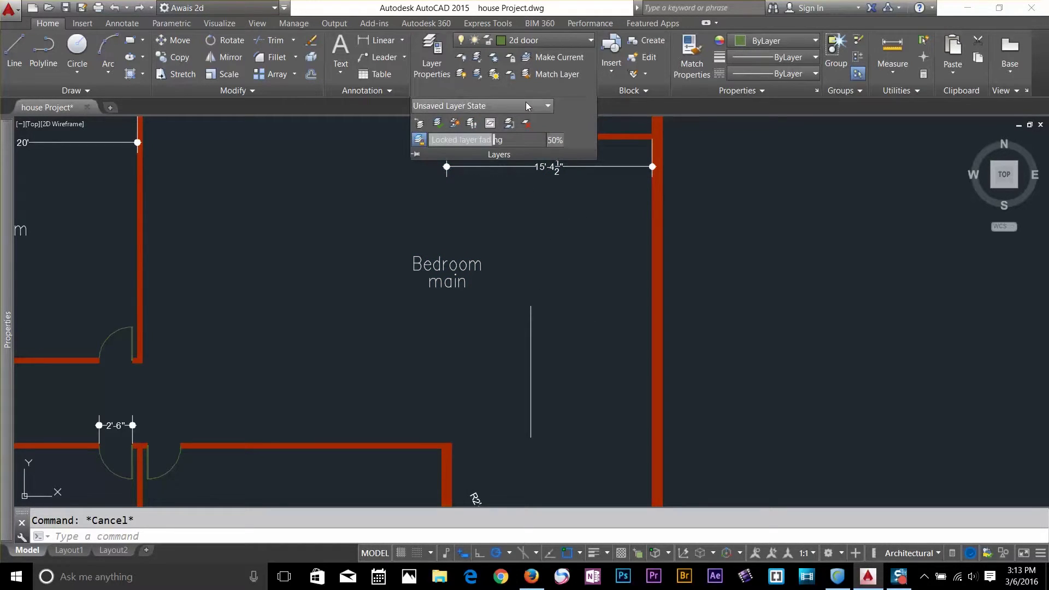
left_click(455, 124)
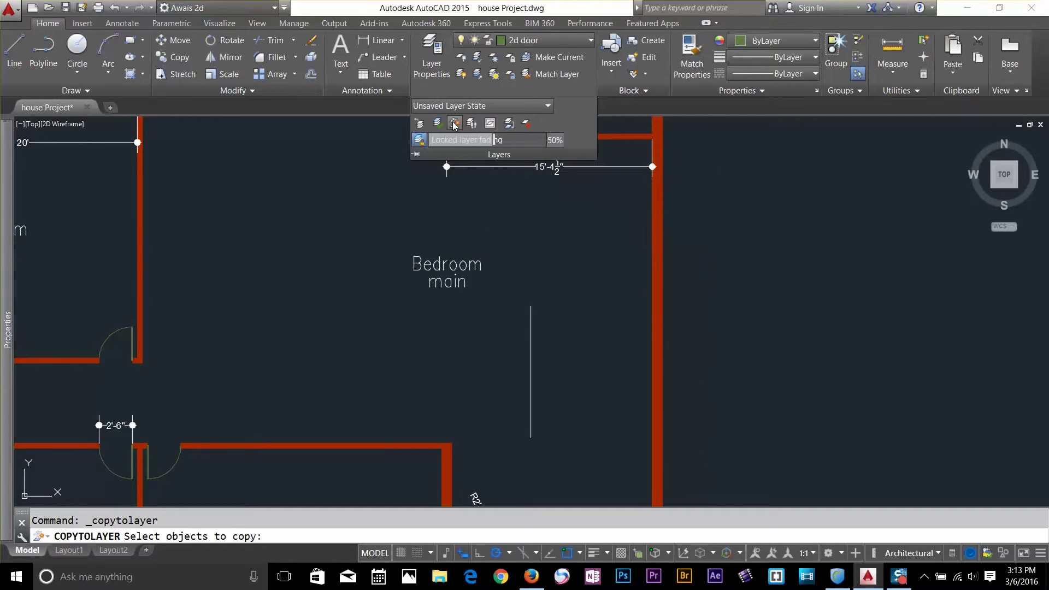
left_click(532, 337)
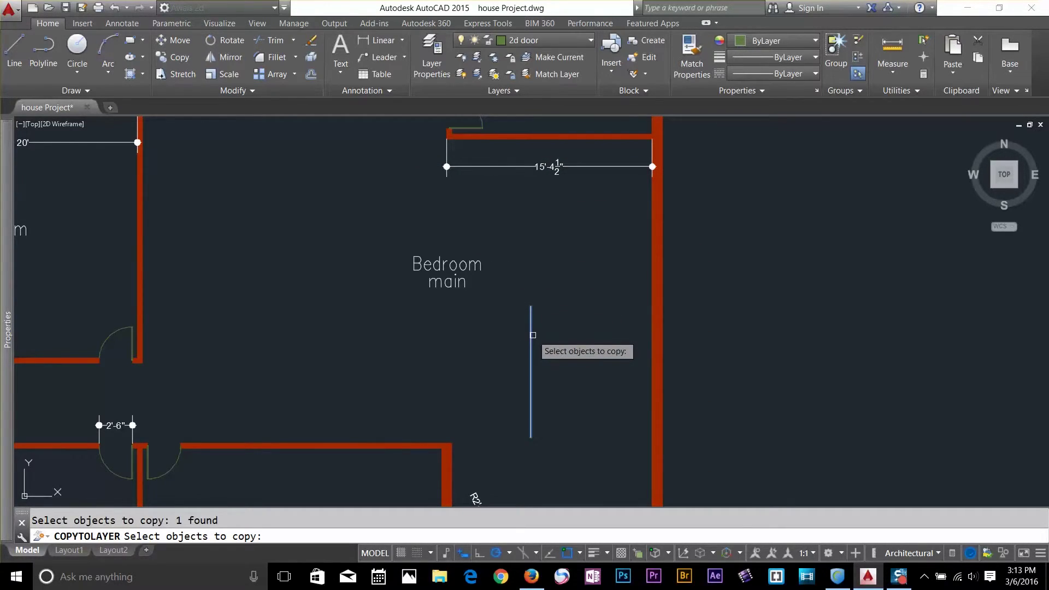
key("Return")
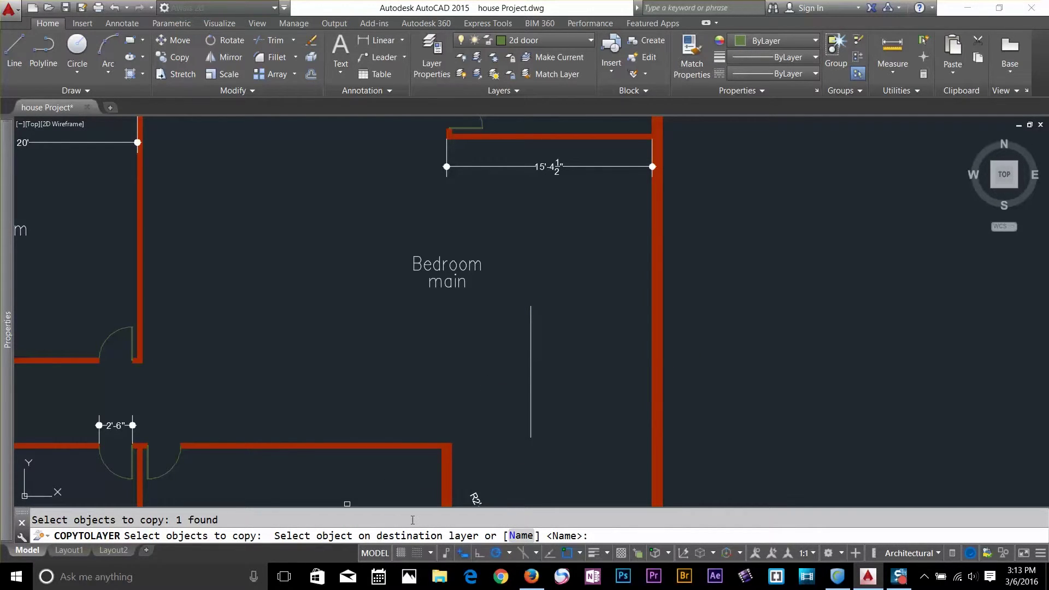
left_click(515, 537)
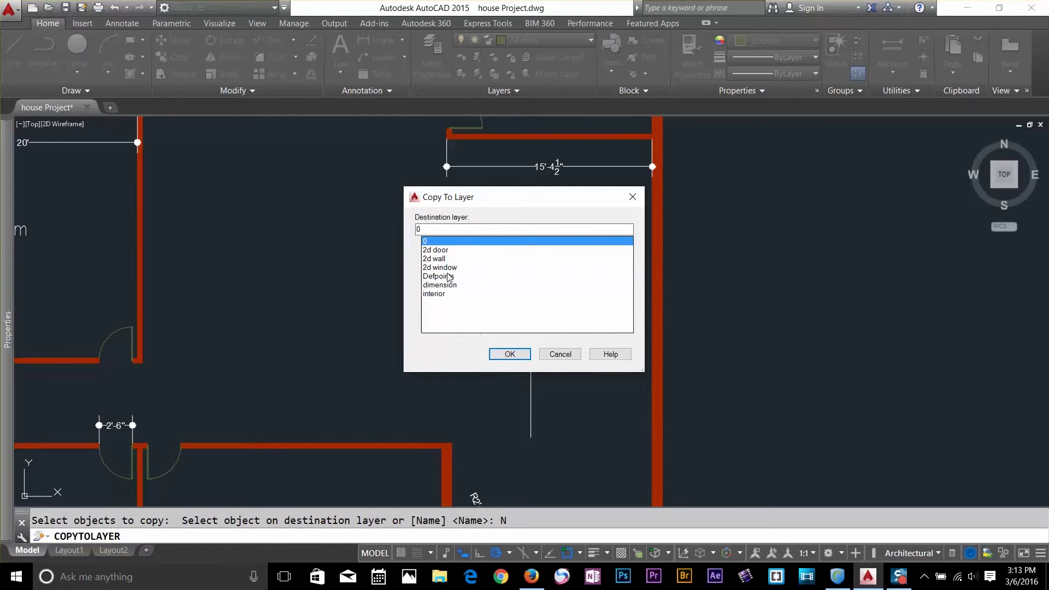
left_click(440, 258)
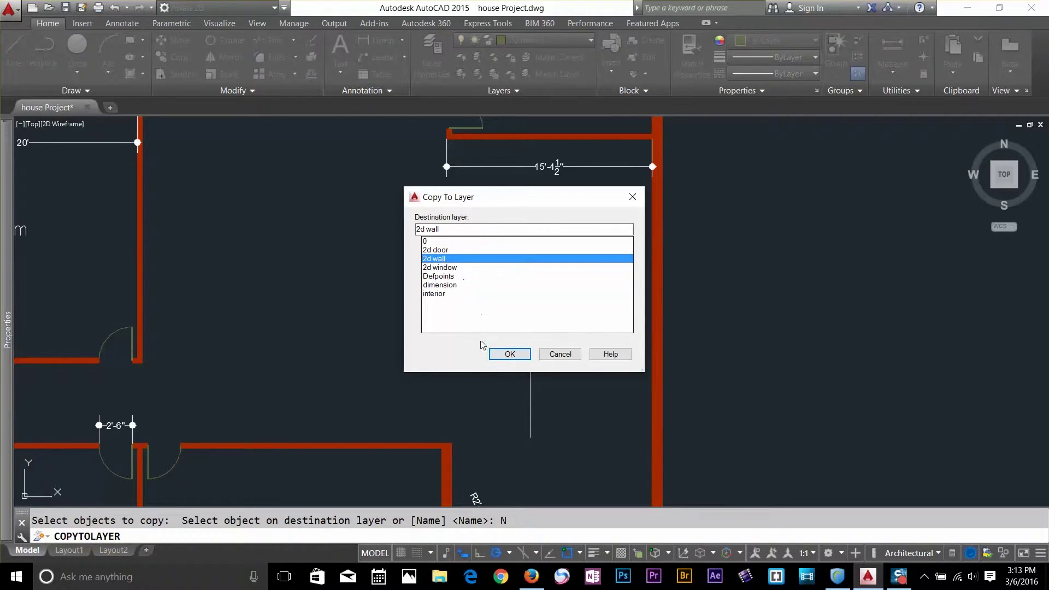
left_click(510, 354)
- Place the copied line left of the Bedroom label and select the red copy
left_click(553, 374)
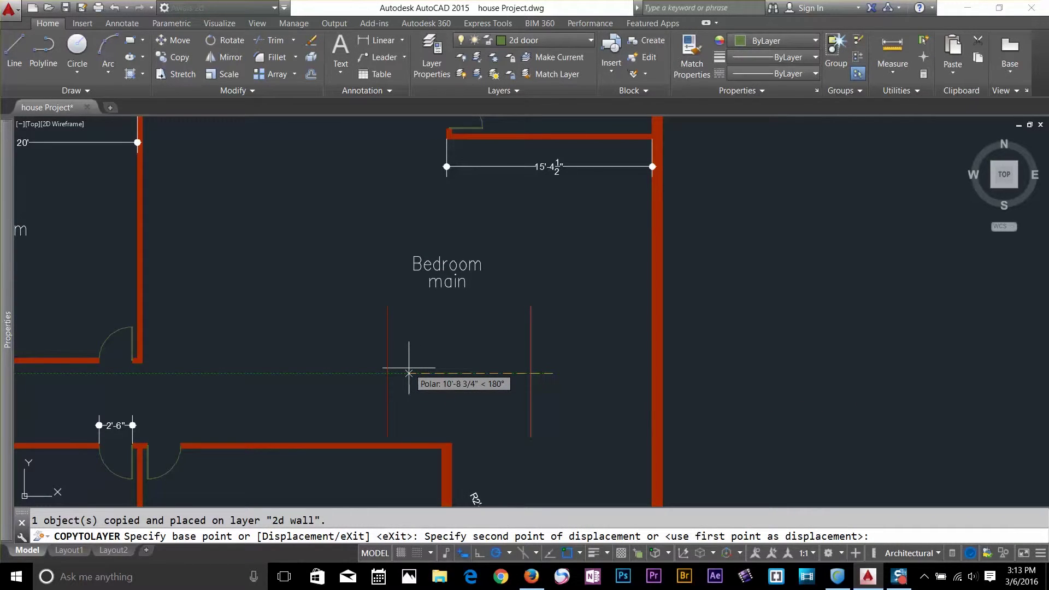
left_click(293, 279)
left_click_drag(292, 217, 243, 273)
key("Escape")
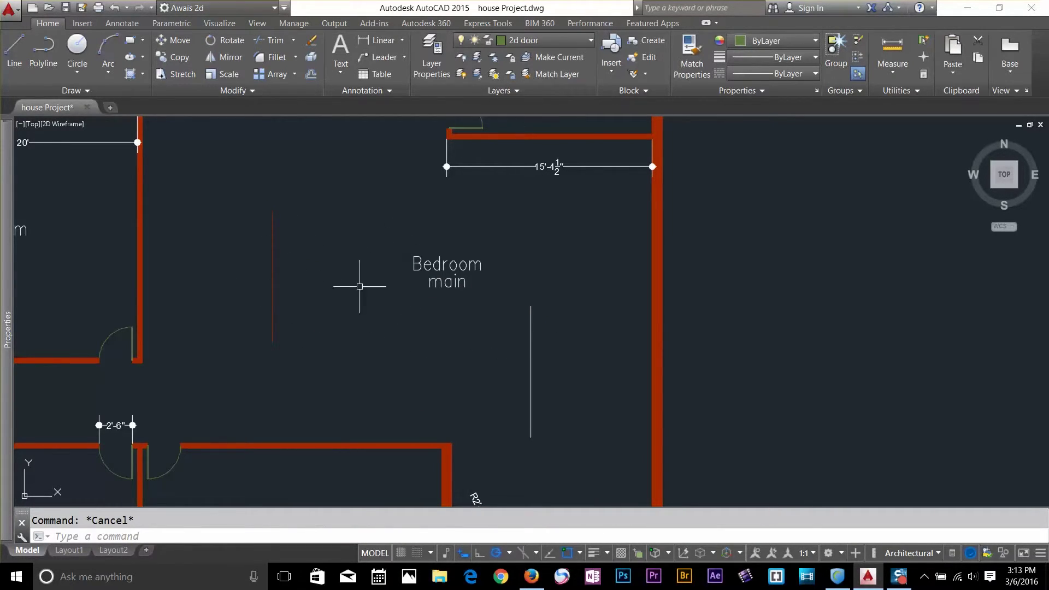
left_click_drag(312, 277, 246, 308)
- Delete the red copied line, then open and close the LayerWalk window
key("Delete")
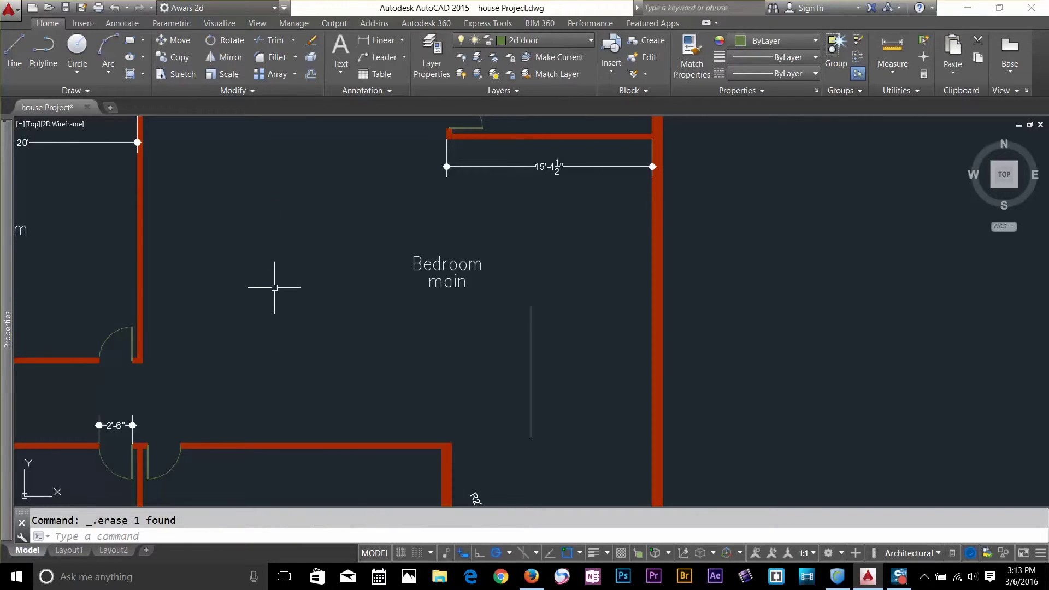
left_click(529, 97)
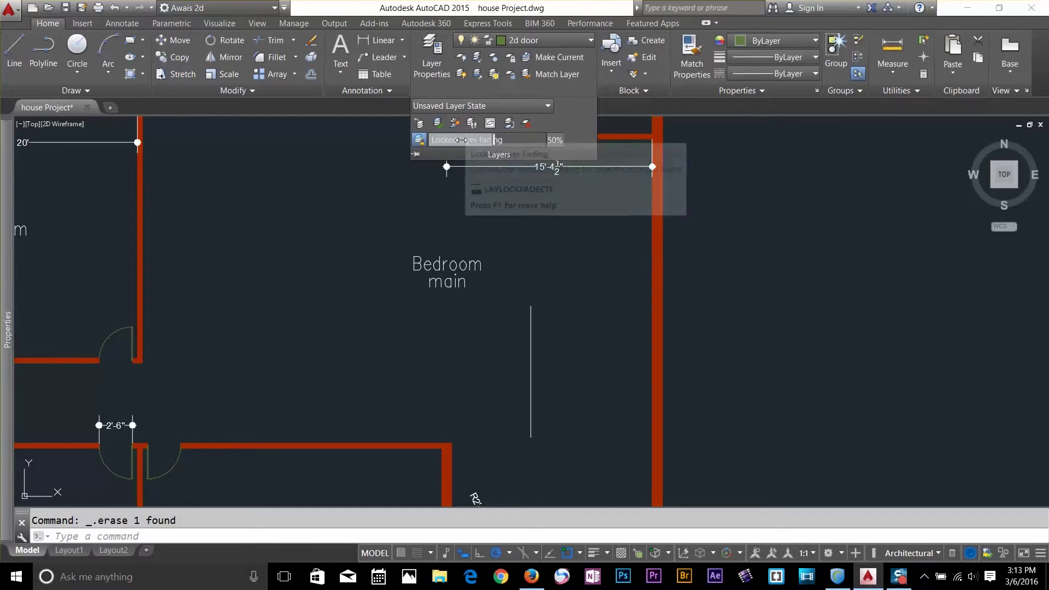
left_click(473, 126)
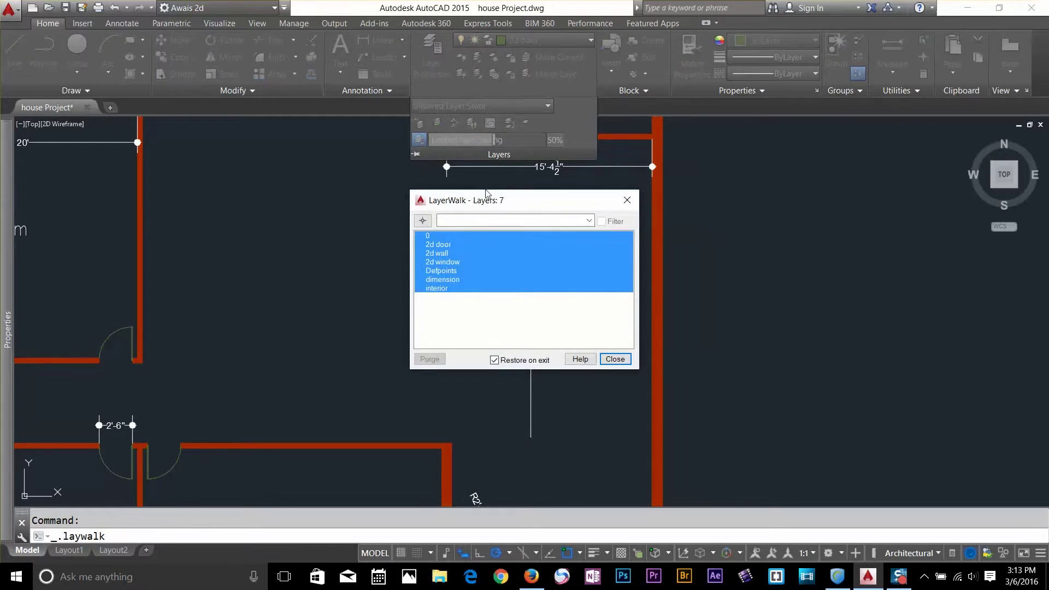
left_click_drag(503, 202, 888, 198)
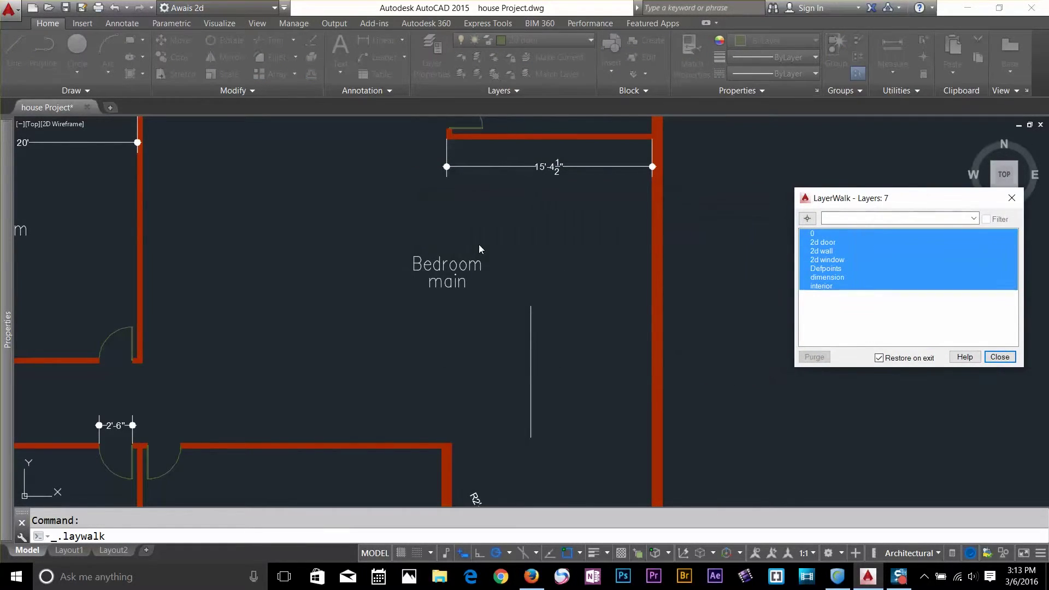
left_click(1000, 357)
- Zoom extents to display the entire house floor plan
scroll(372, 219, "down", 6)
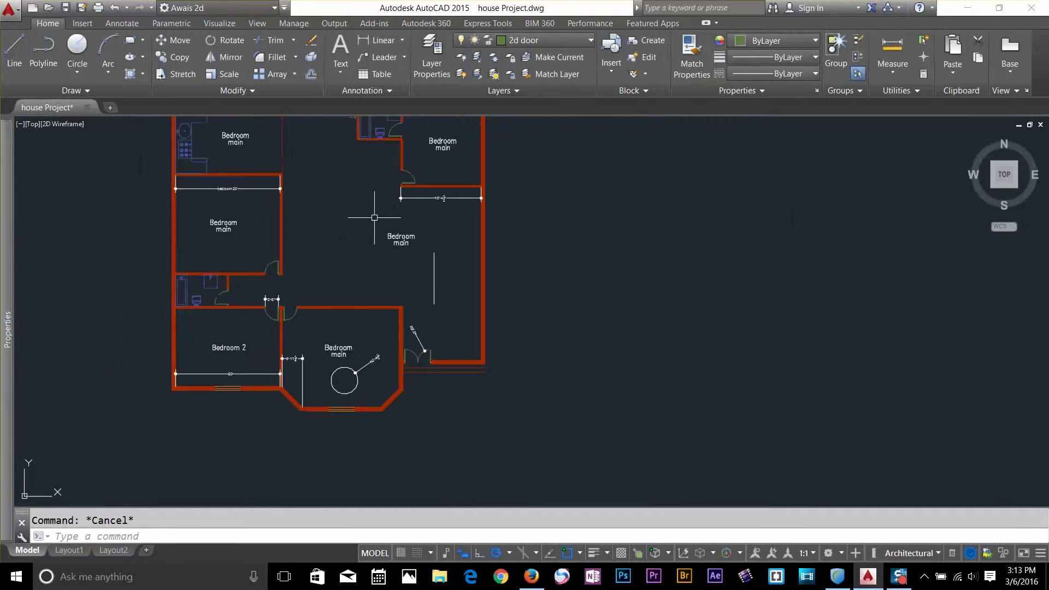
type("z")
key("Return")
type("e")
key("Return")
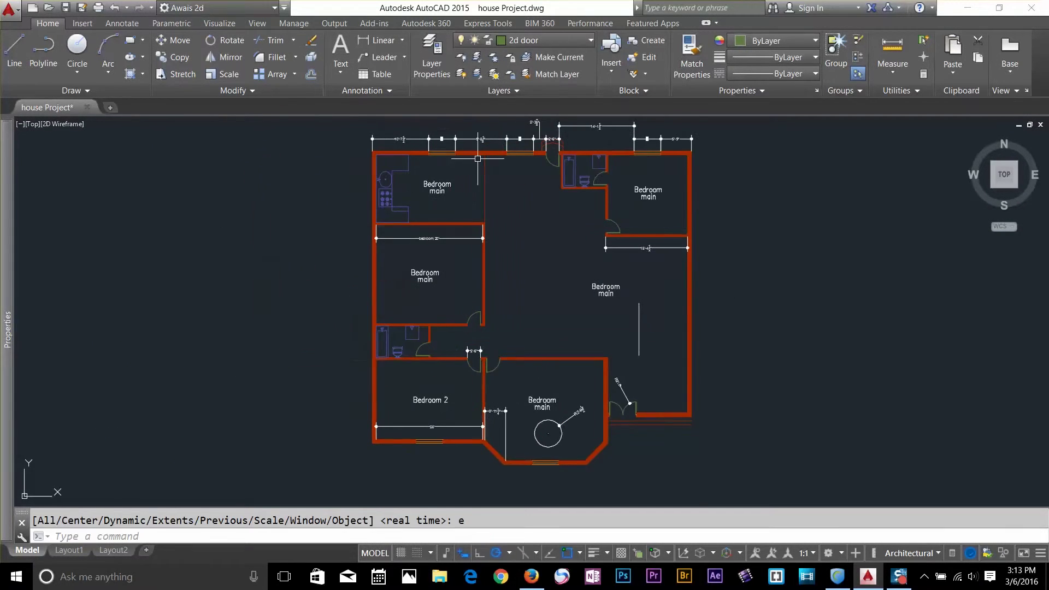
left_click(500, 91)
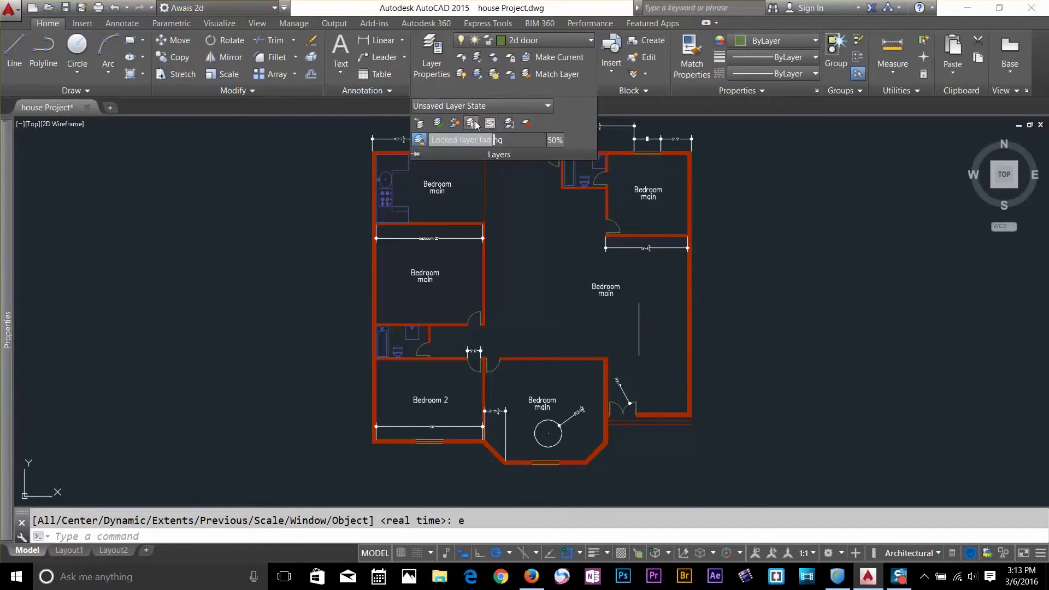
- In LayerWalk, show layers 0, 2d door, 2d wall, 2d window, Defpoints and dimension in turn, then close it
left_click(471, 124)
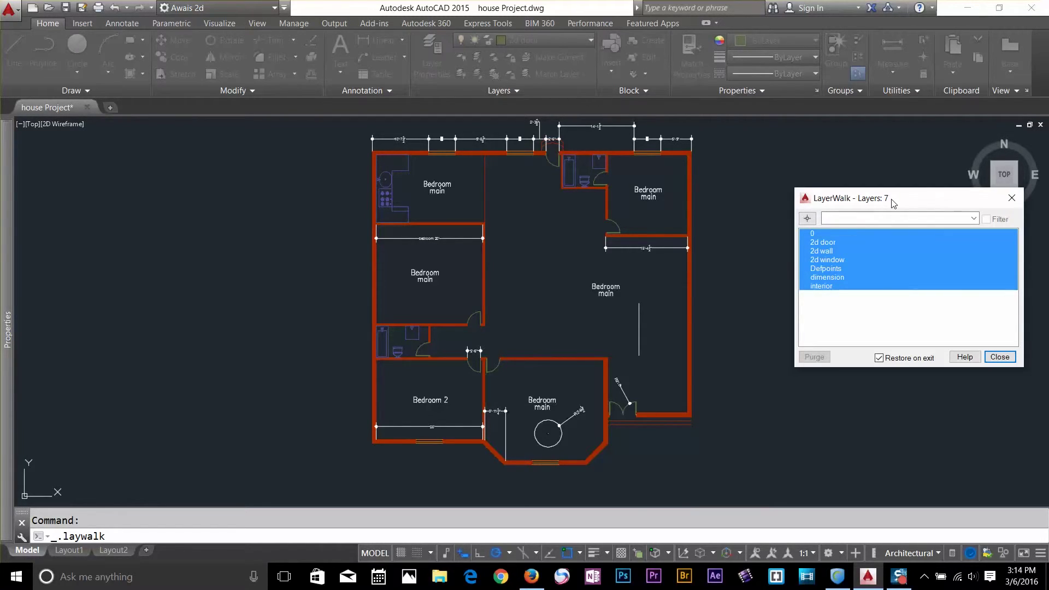
left_click(840, 234)
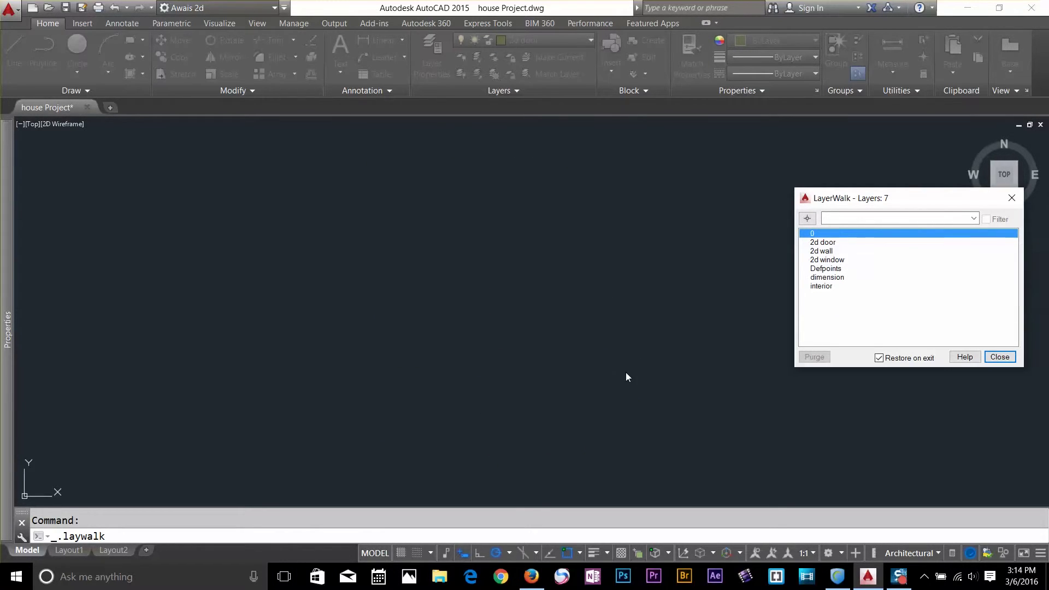
left_click(833, 245)
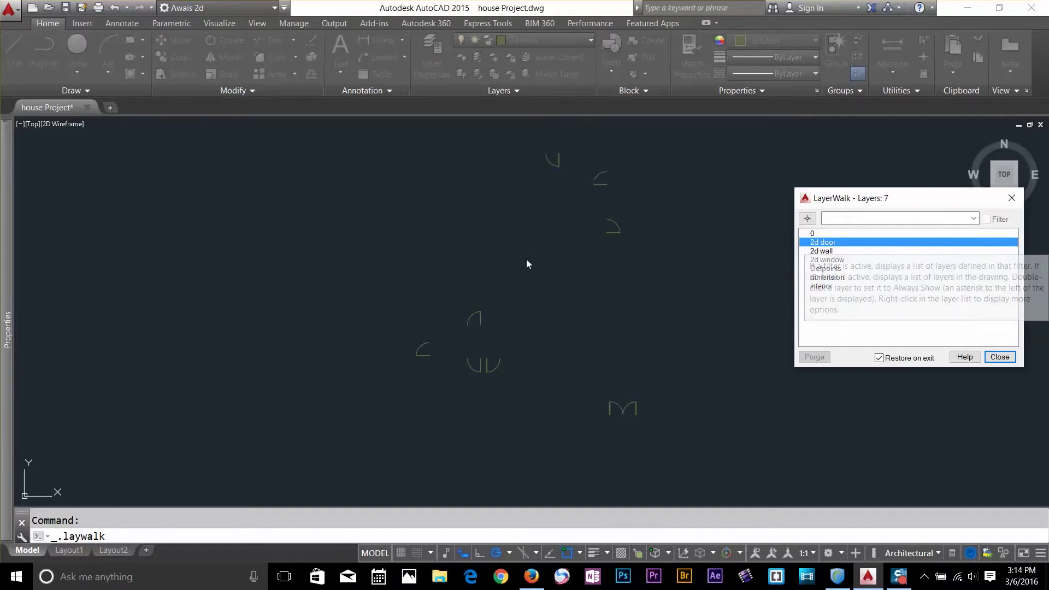
left_click(835, 250)
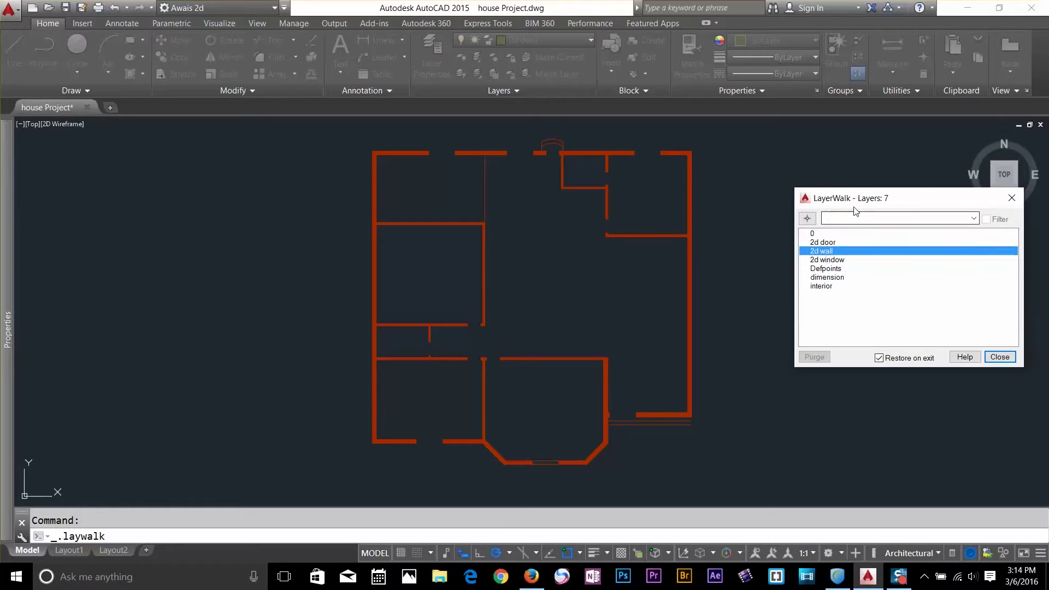
left_click(832, 260)
left_click(835, 269)
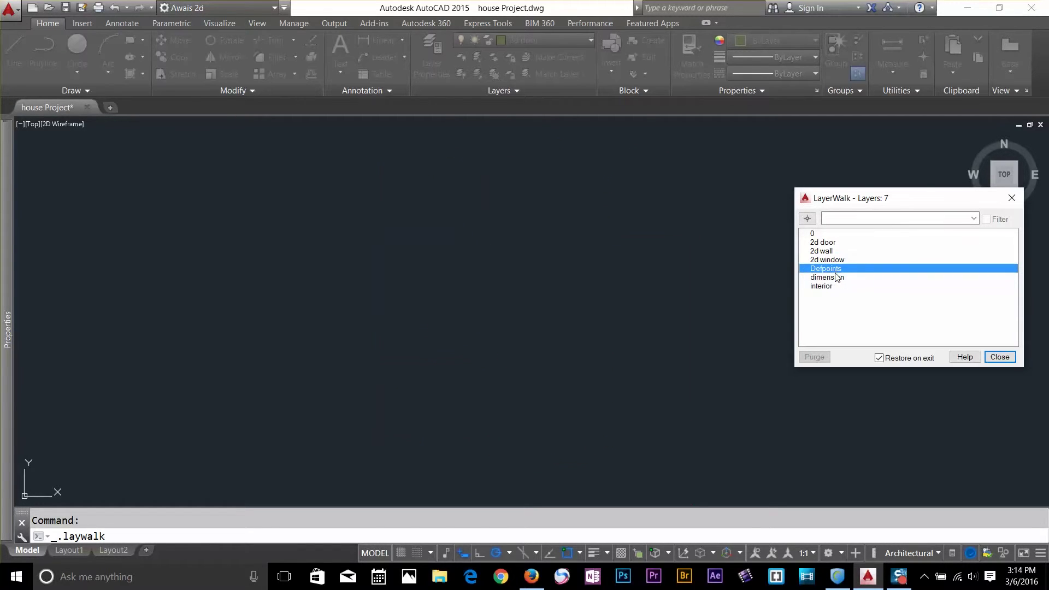
left_click(835, 277)
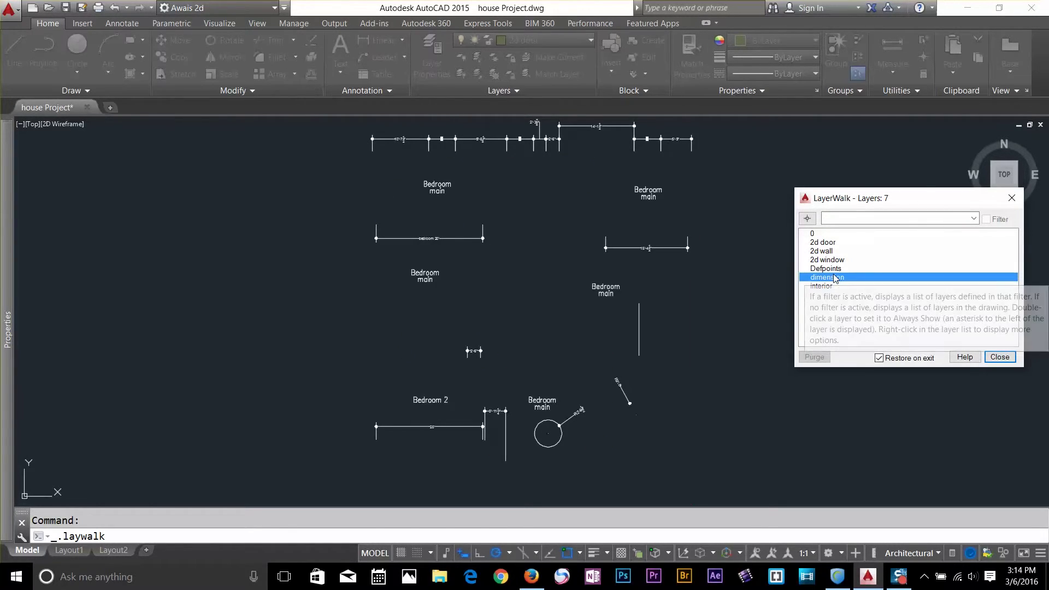
left_click(1000, 357)
left_click(651, 319)
- Erase the stray vertical line in the large room
left_click(622, 333)
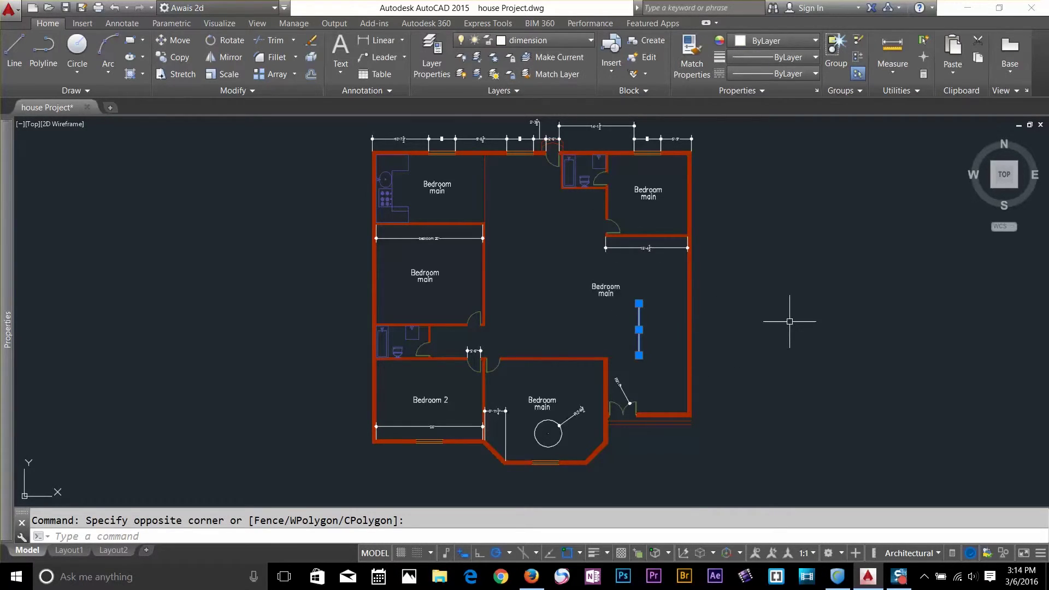
key("Delete")
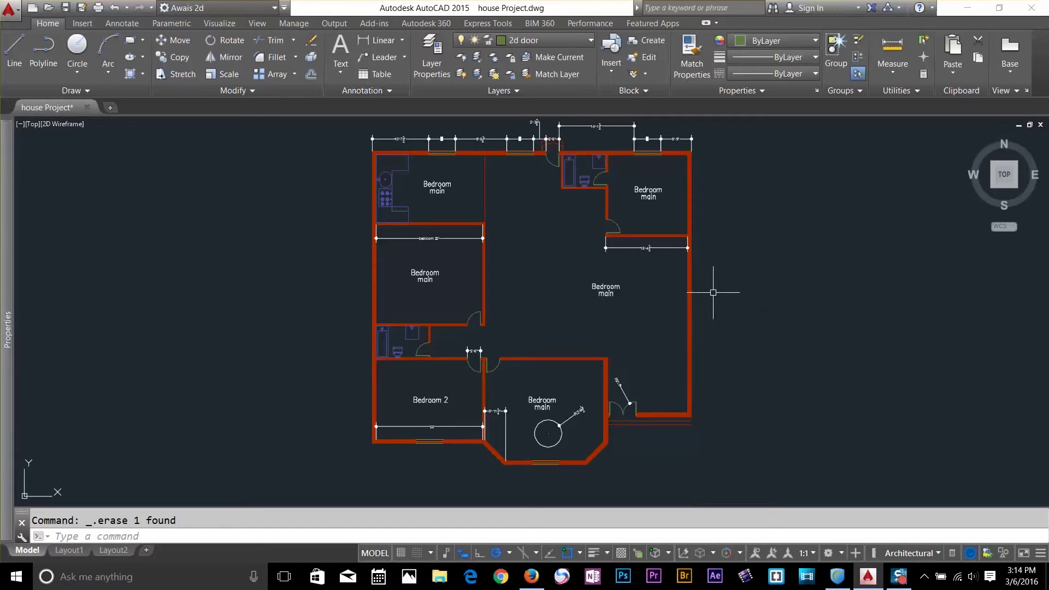
left_click(507, 90)
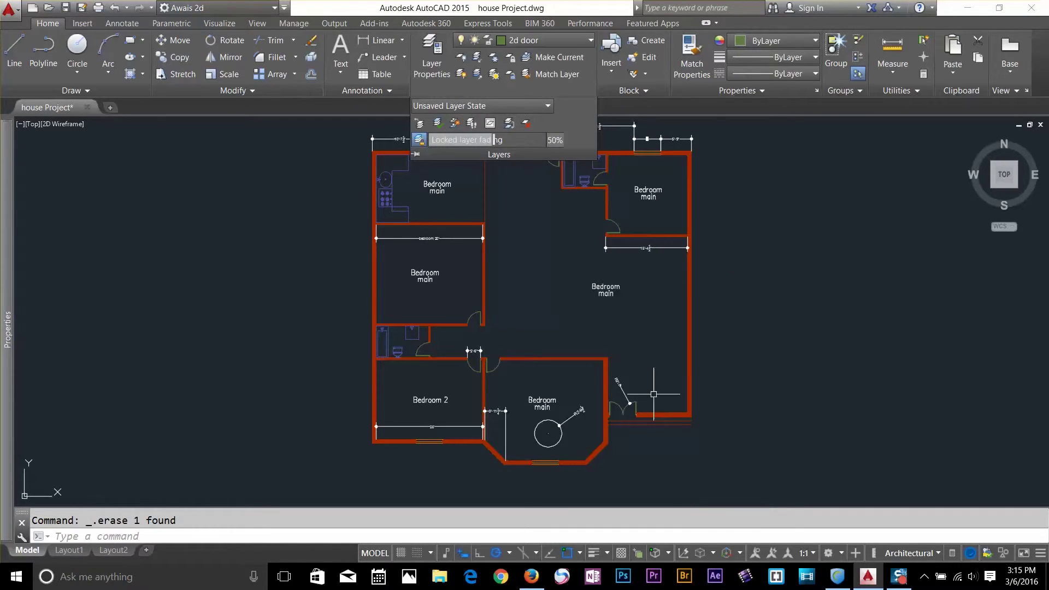
key("Escape")
- Move the circle's radius dimension onto the 2d door layer
left_click(571, 417)
left_click(550, 34)
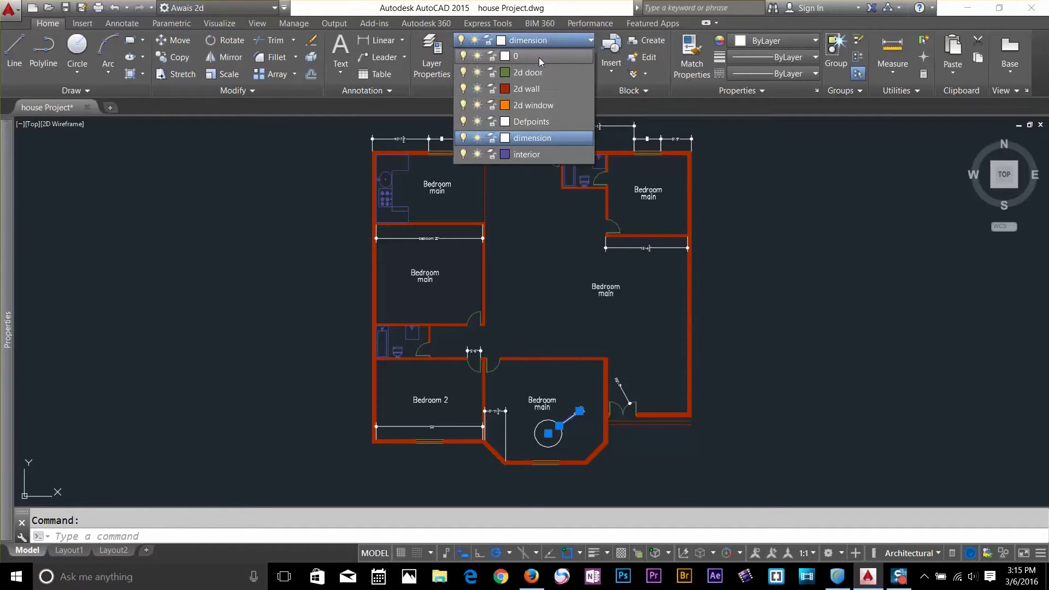
left_click(536, 73)
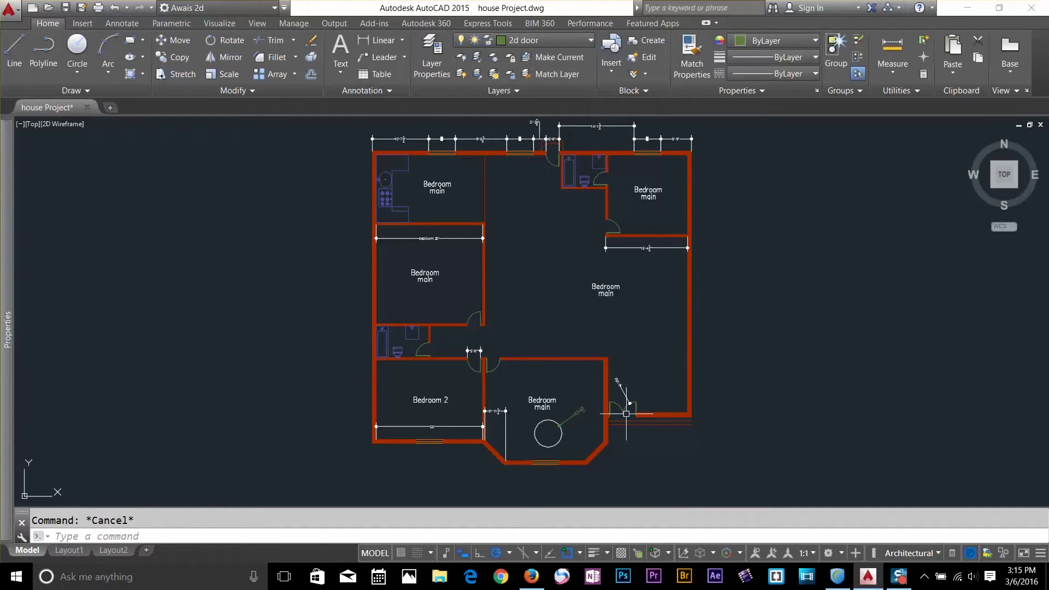
key("Escape")
left_click(527, 88)
left_click(513, 126)
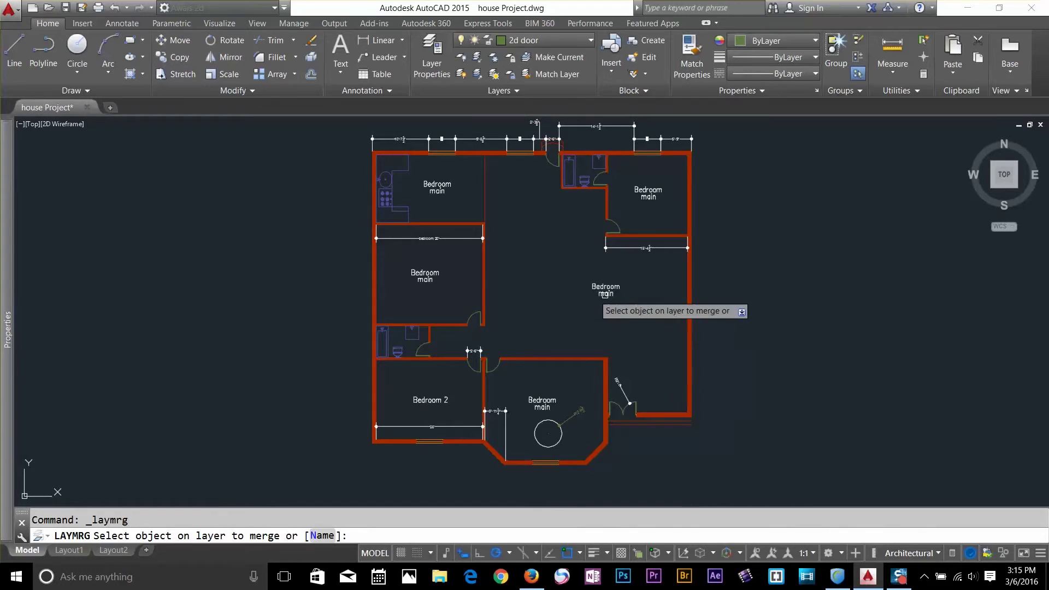
left_click(574, 417)
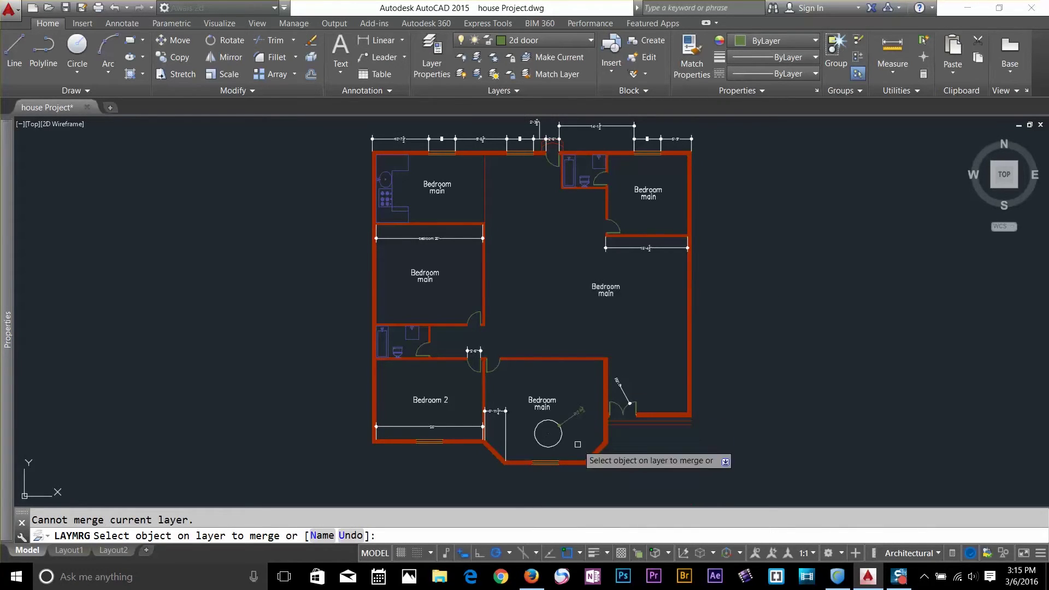
left_click(434, 282)
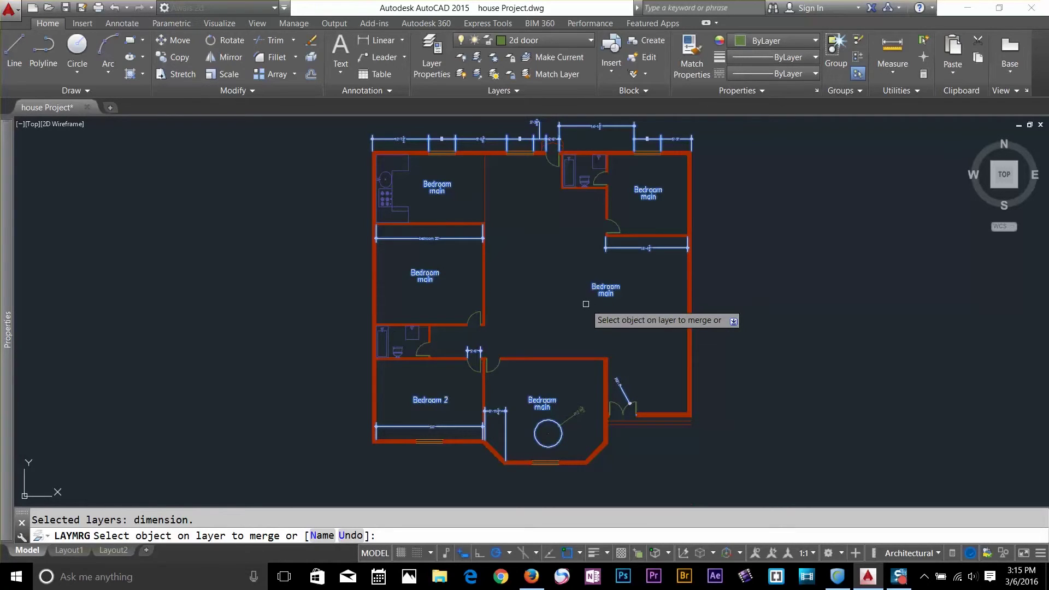
key("Return")
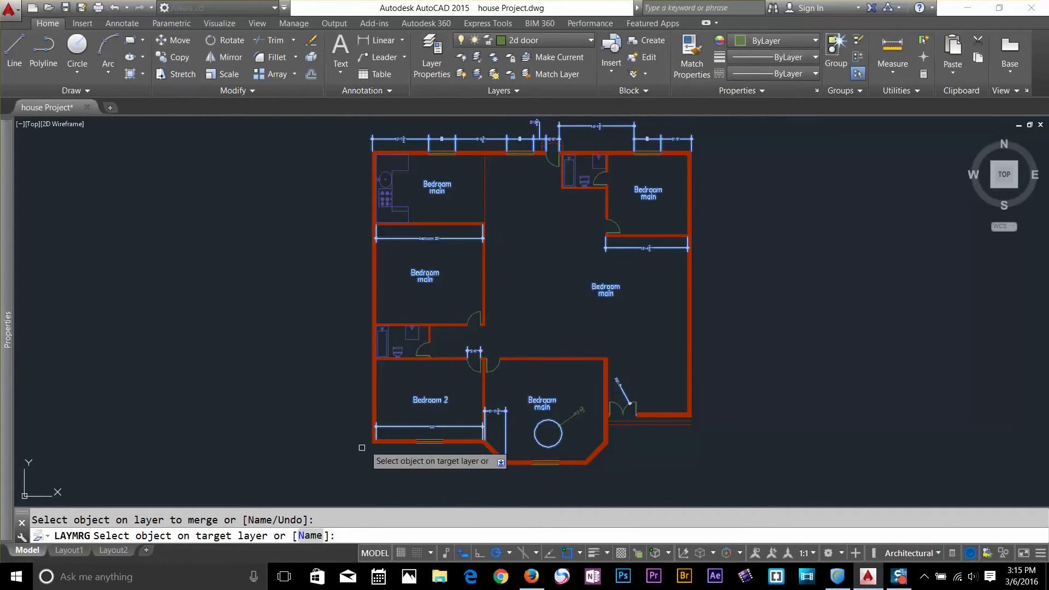
left_click(311, 536)
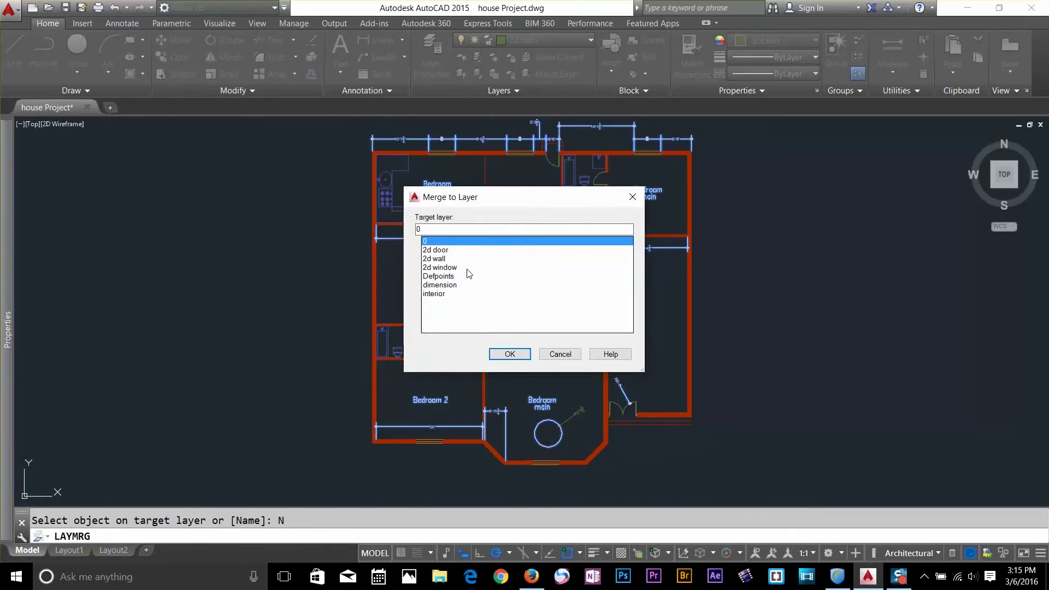
left_click(457, 259)
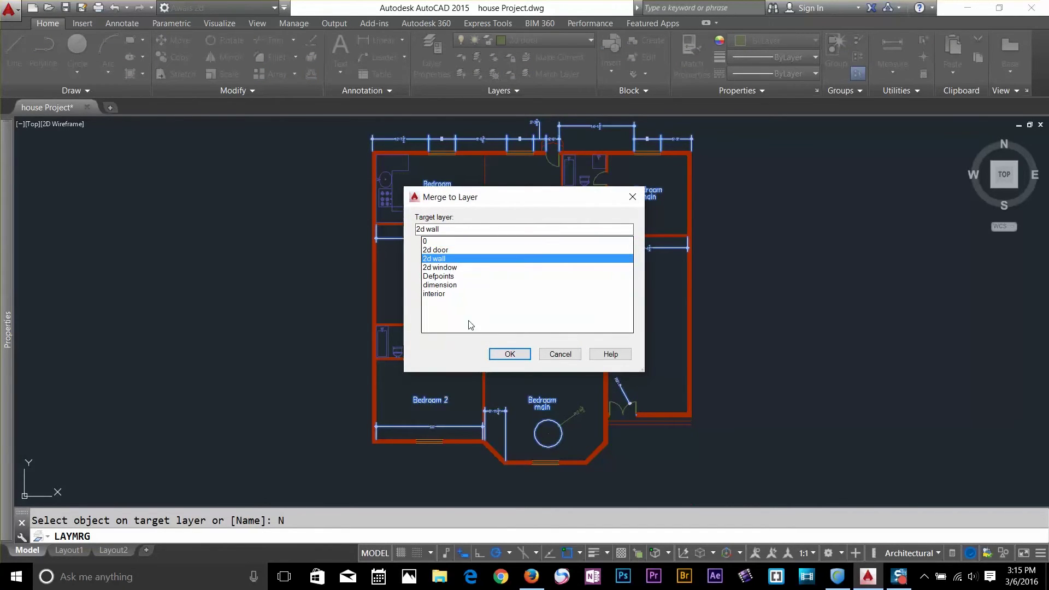
left_click(509, 354)
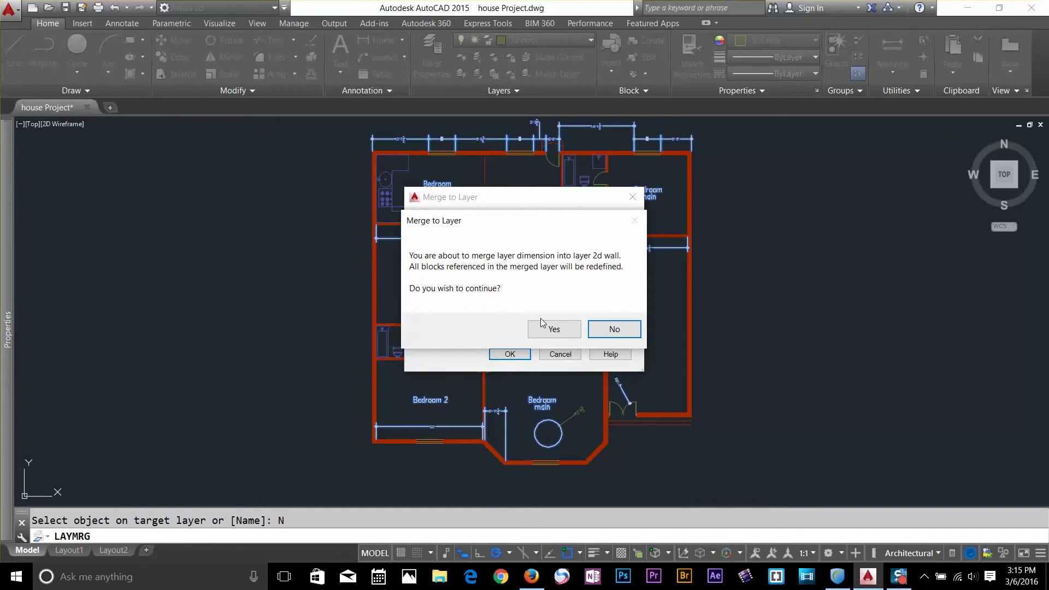
left_click(556, 331)
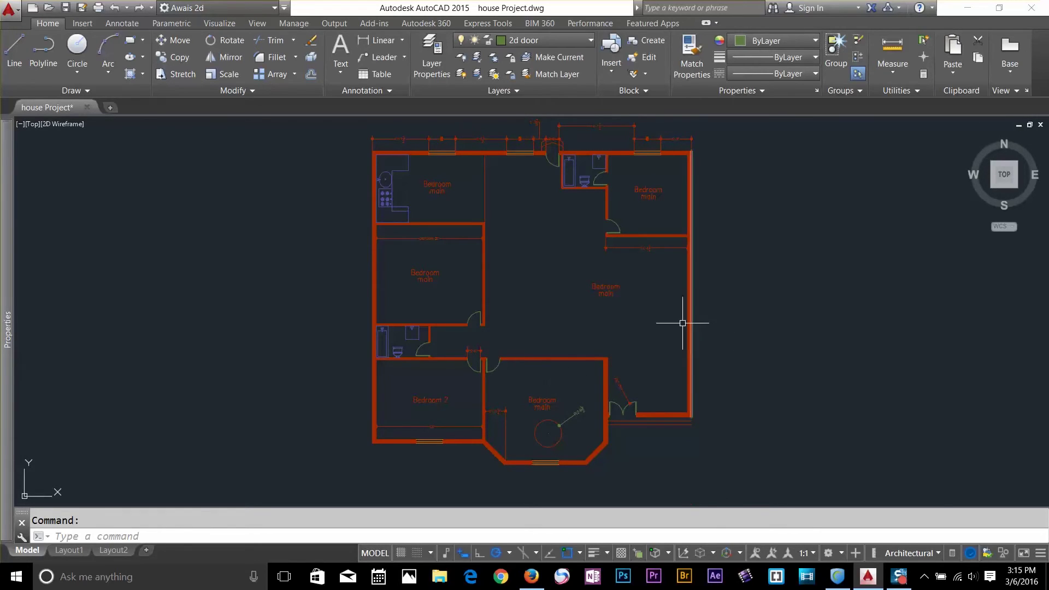
left_click(418, 279)
key("Escape")
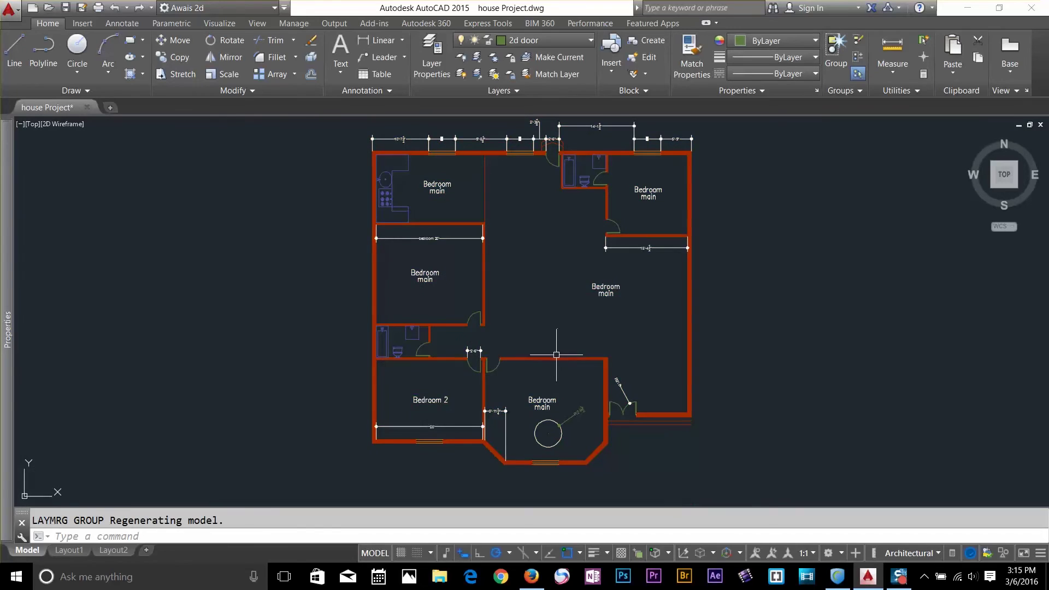
- Delete the dimension layer with LAYDEL by picking a Bedroom label and confirming Yes
left_click(549, 90)
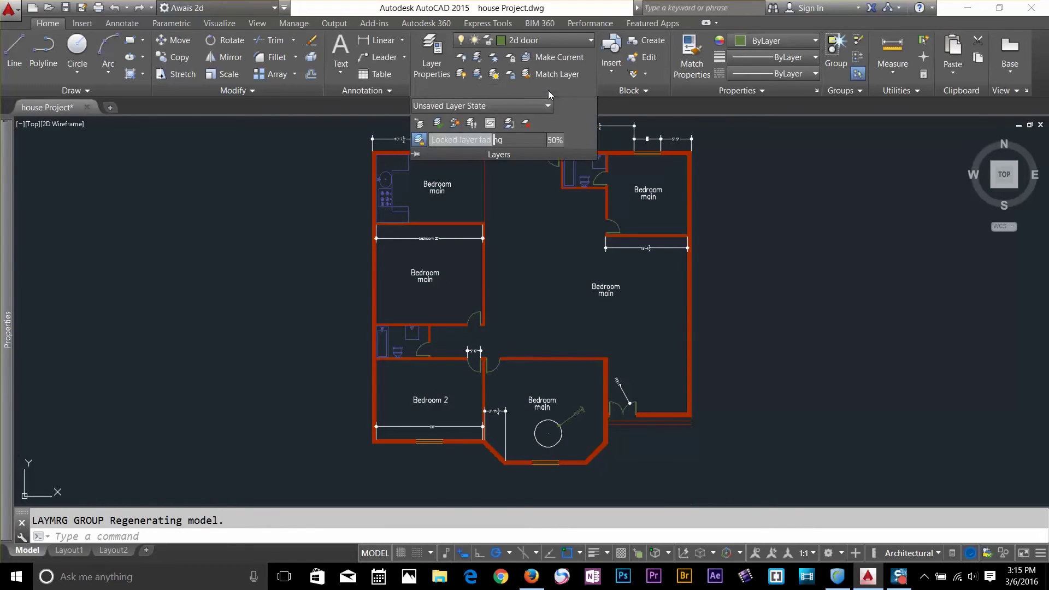
left_click(527, 123)
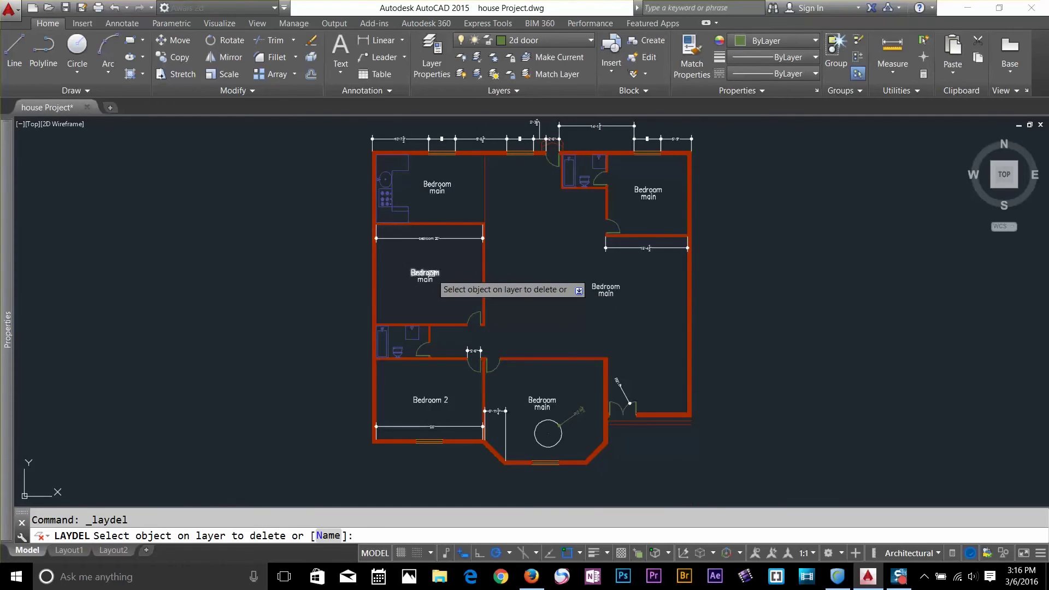
left_click(432, 274)
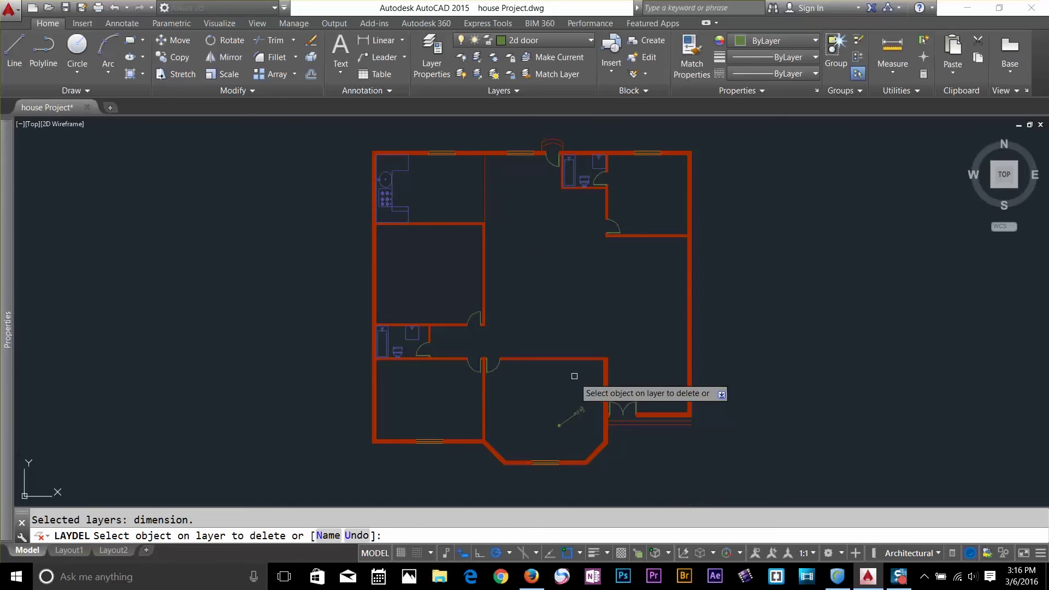
key("Return")
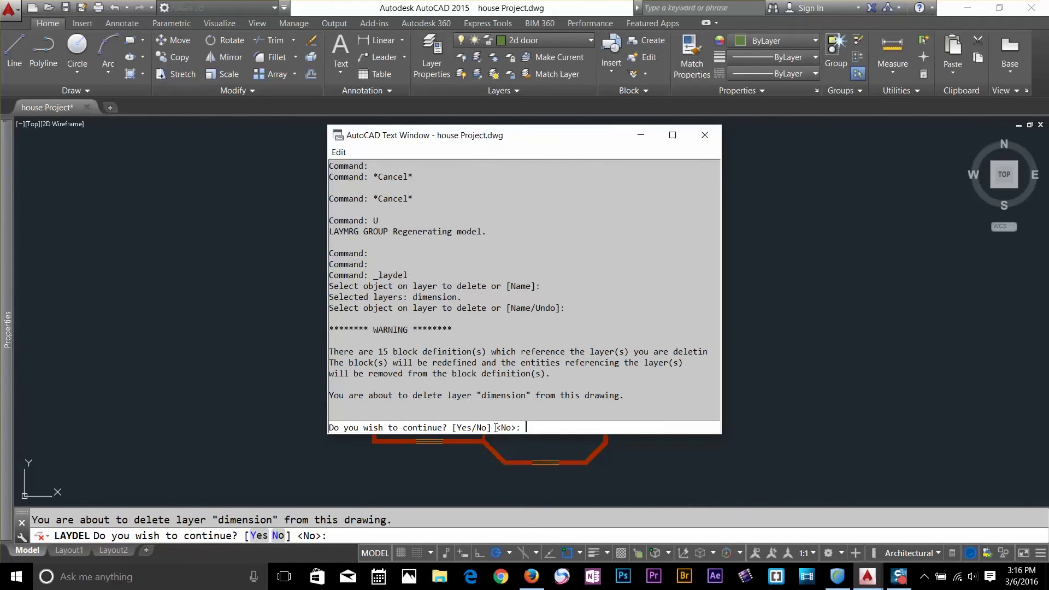
type("y")
key("Return")
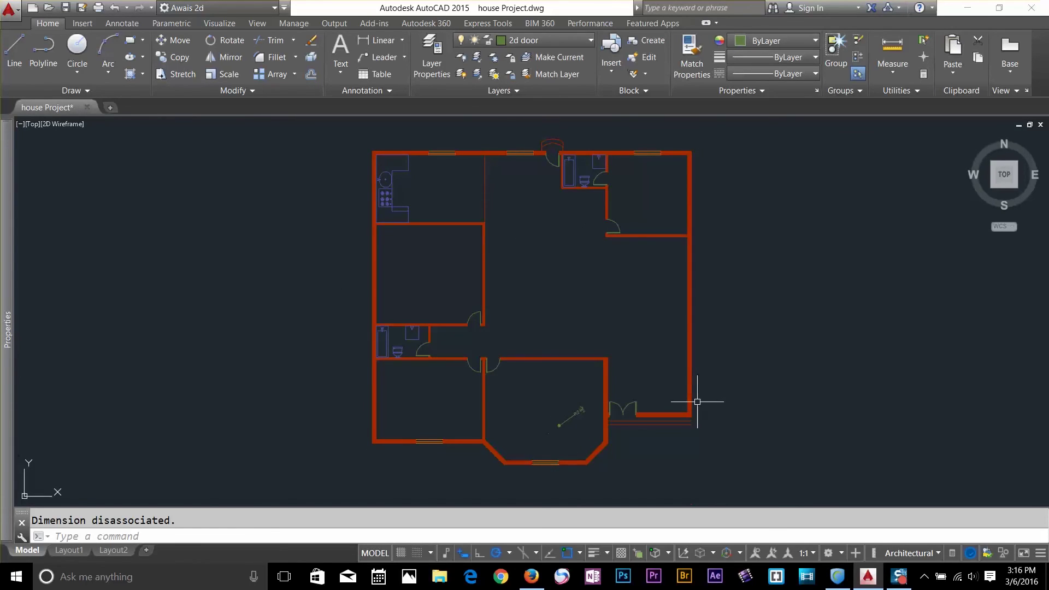
left_click(544, 88)
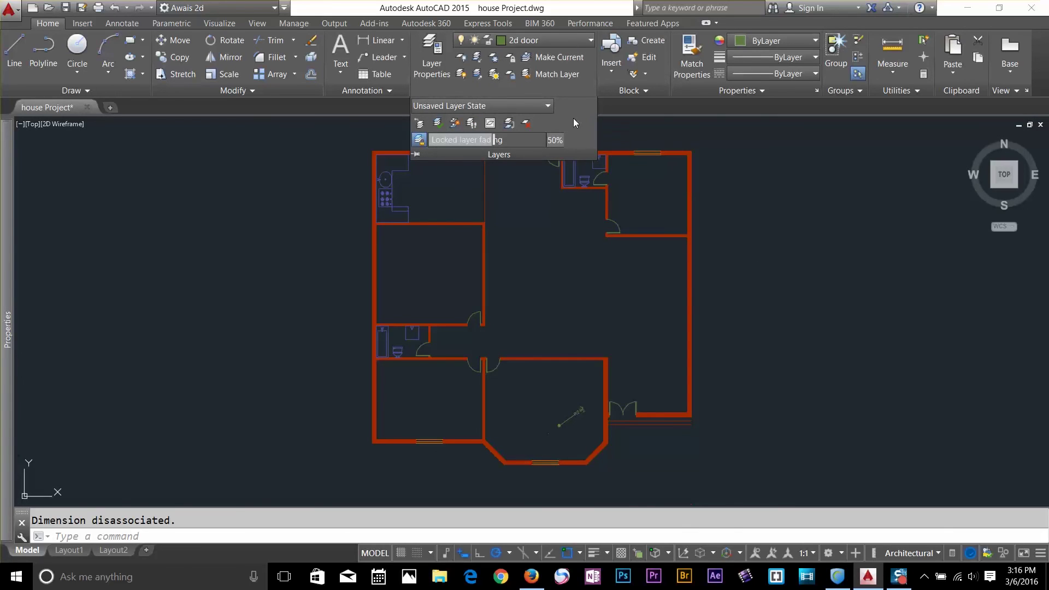